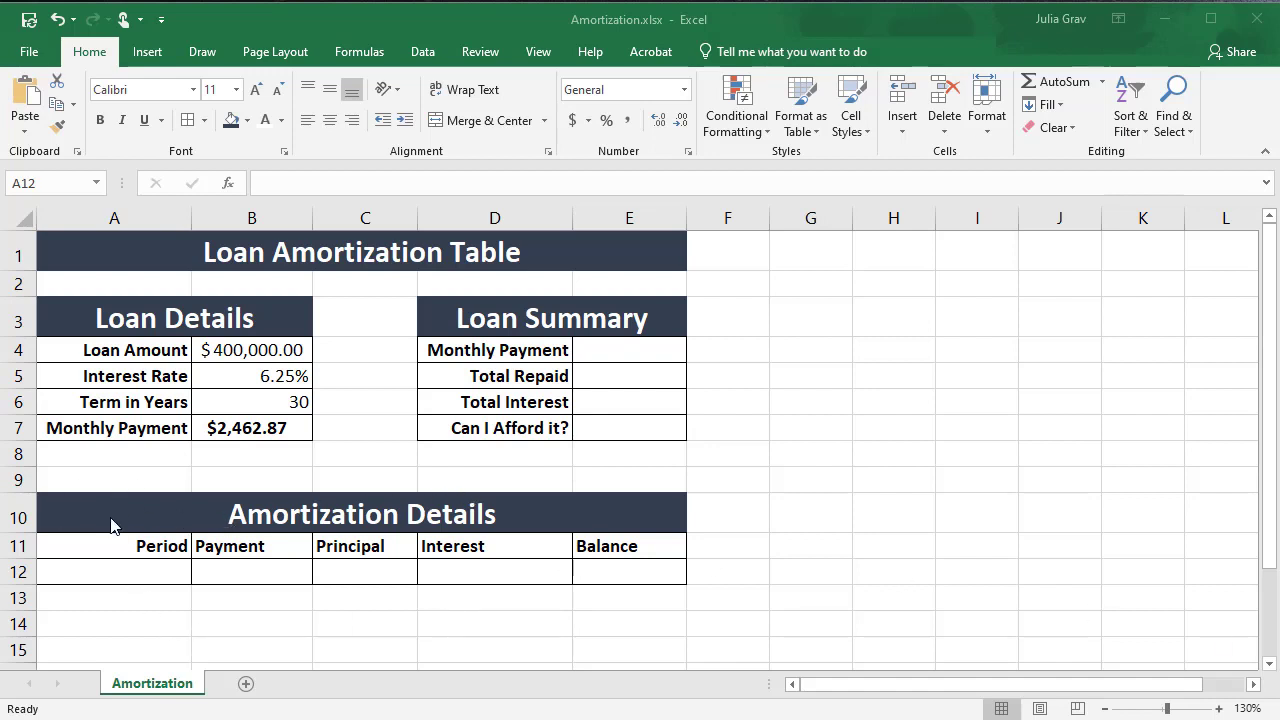
- Enter 1 as the first period number in cell A12 of the Amortization Details table
click(107, 570)
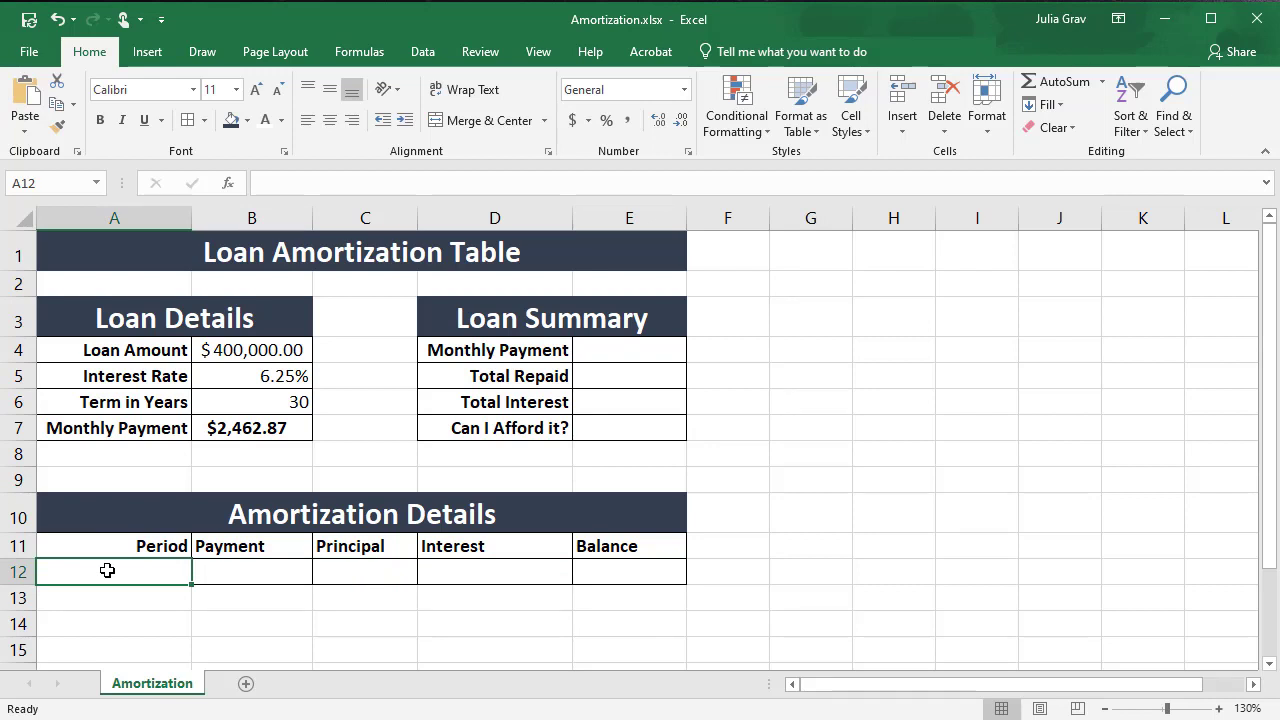
text(1)
key(Tab)
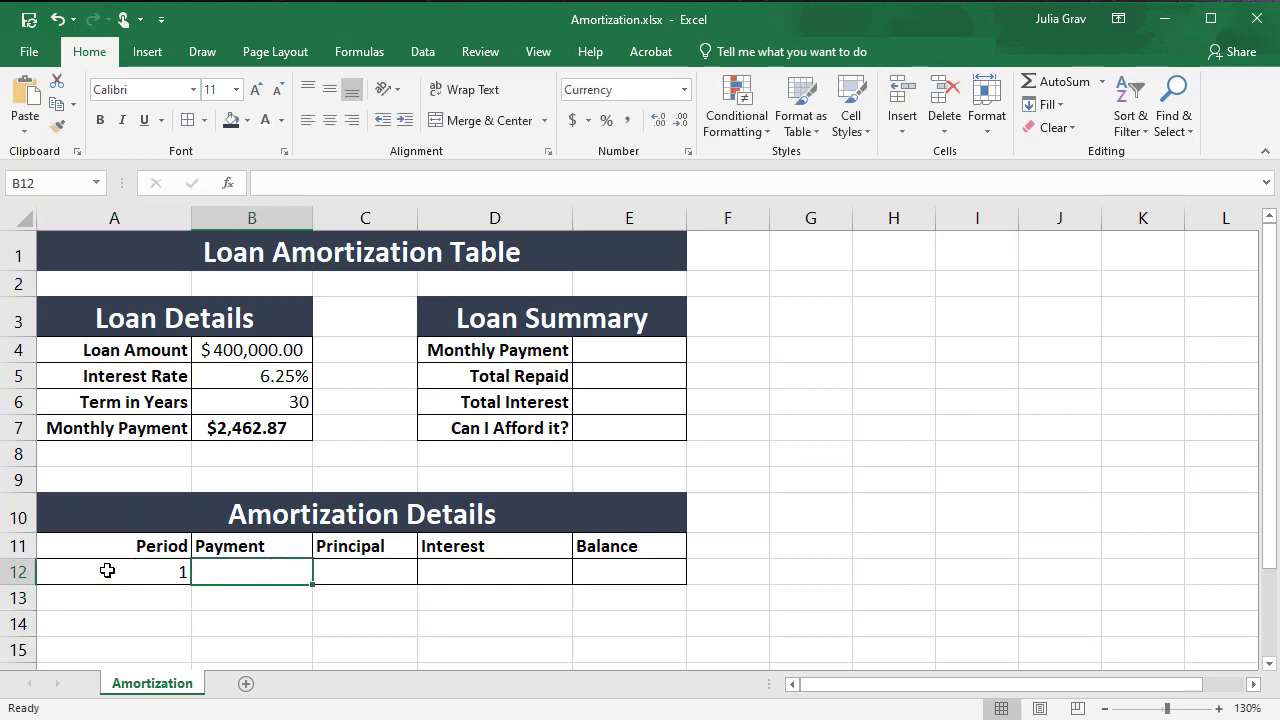
- Fill the first period's Payment cell B12 with an absolute reference to the monthly payment in B7
click(292, 432)
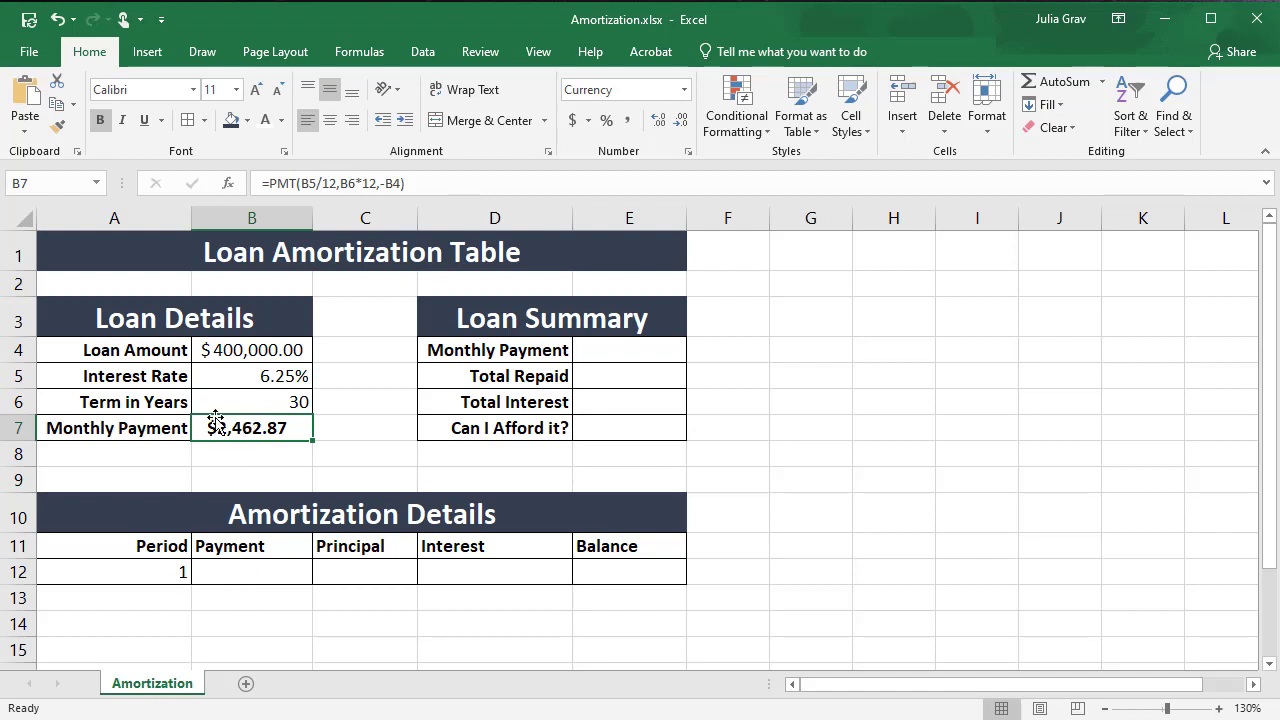
click(243, 567)
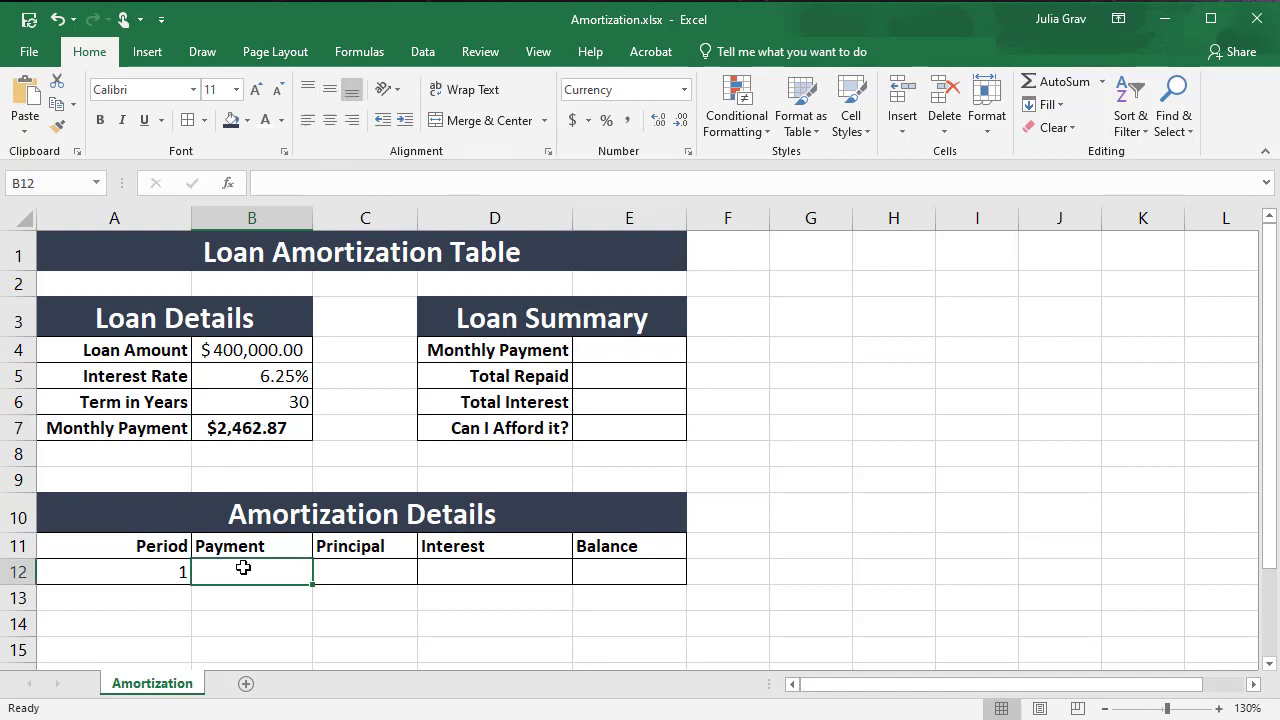
text(=)
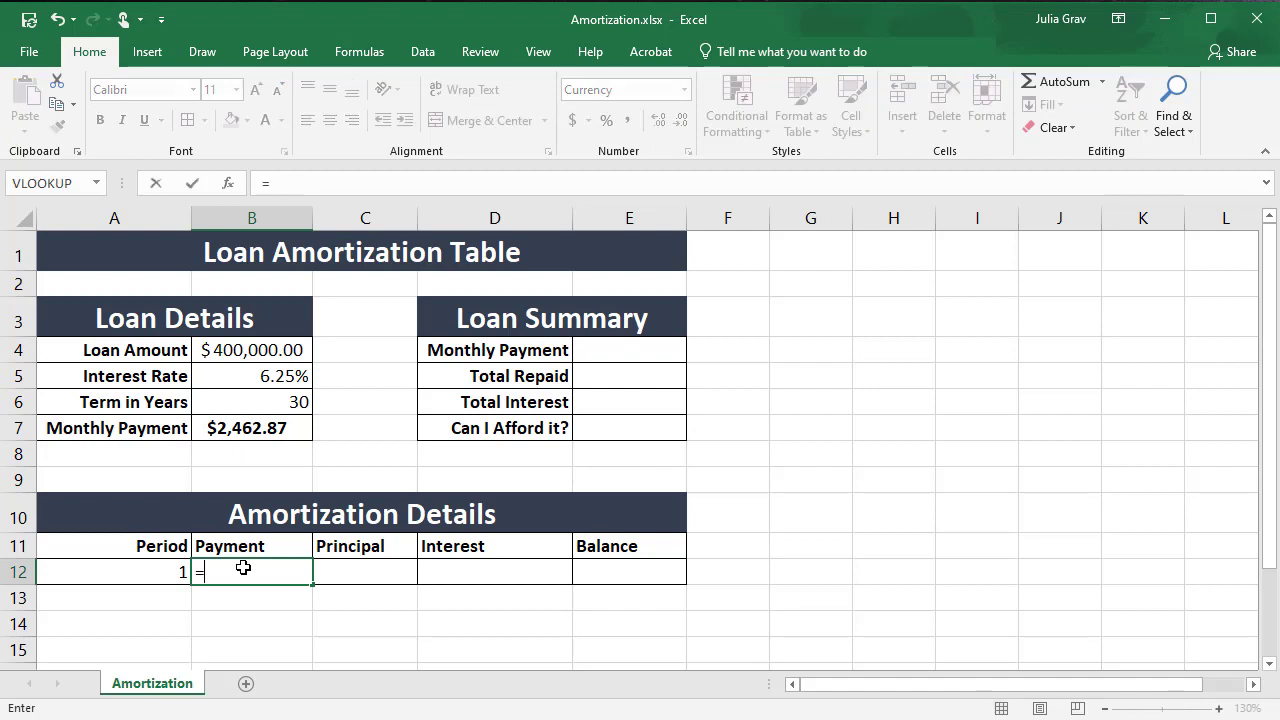
click(237, 425)
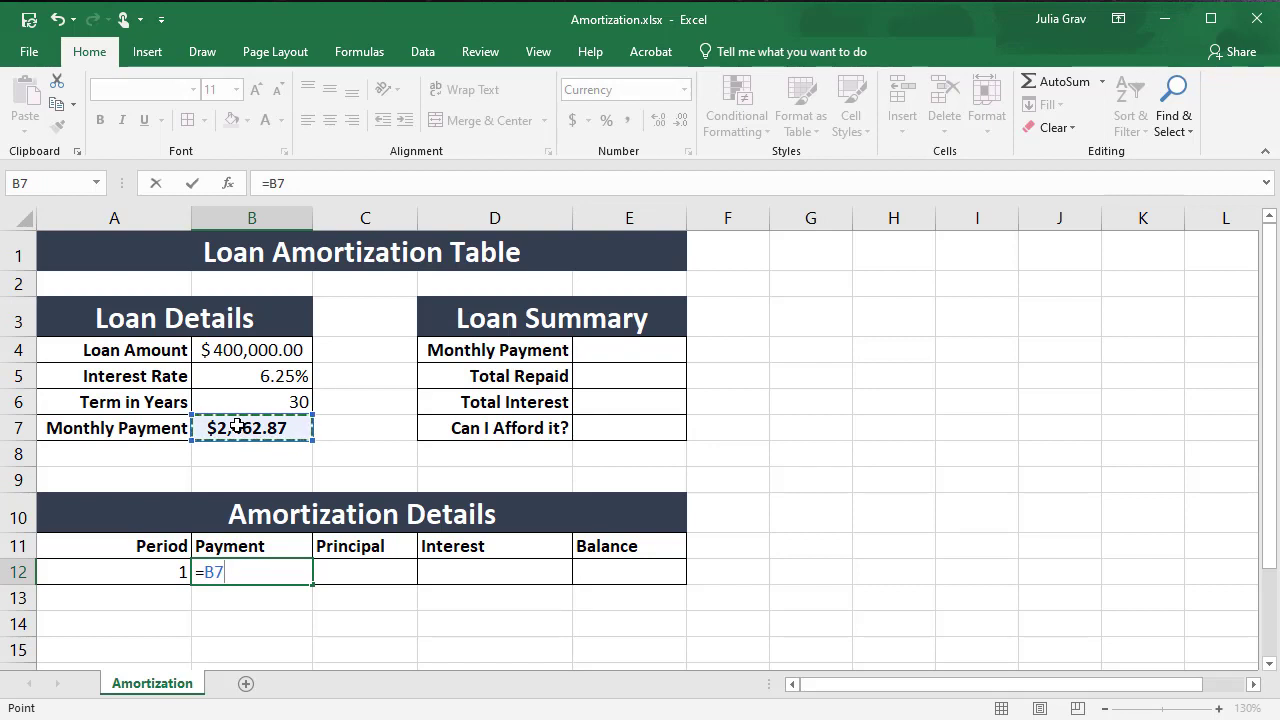
key(F4)
key(Return)
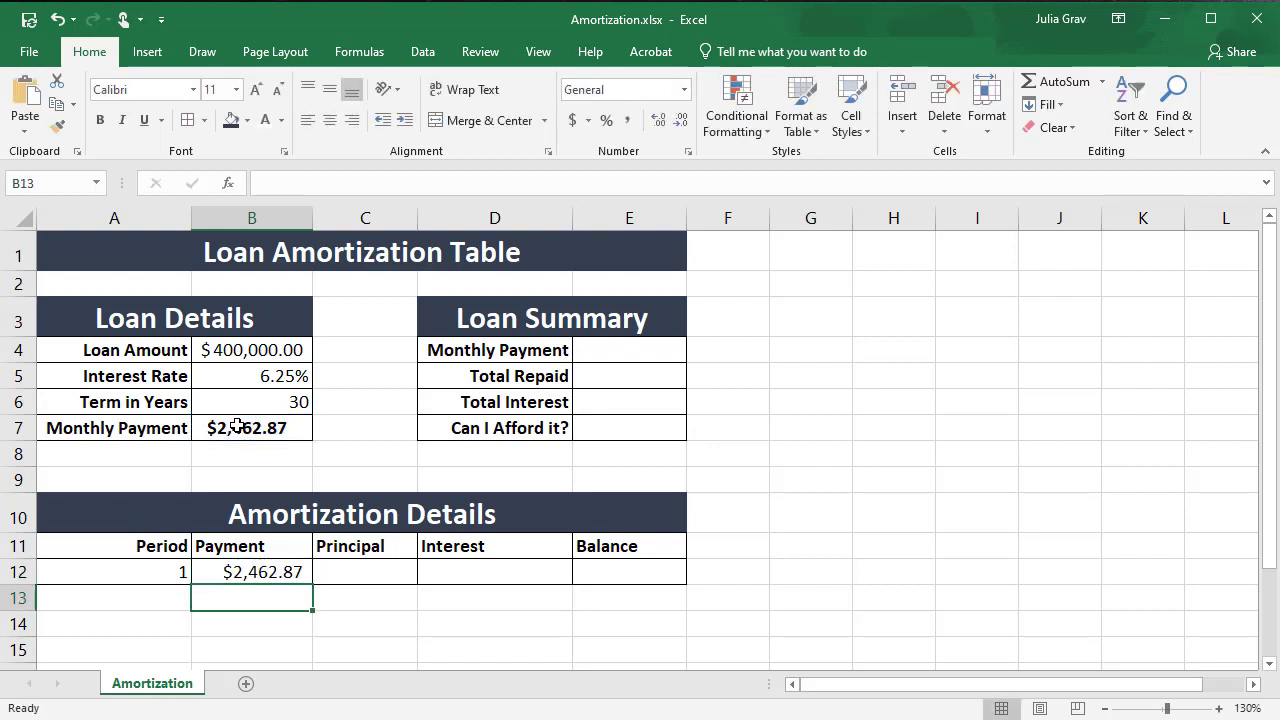
- Begin a PPMT function in the Principal cell C12 and set its Rate argument to $B$5/12
key(Up)
key(Right)
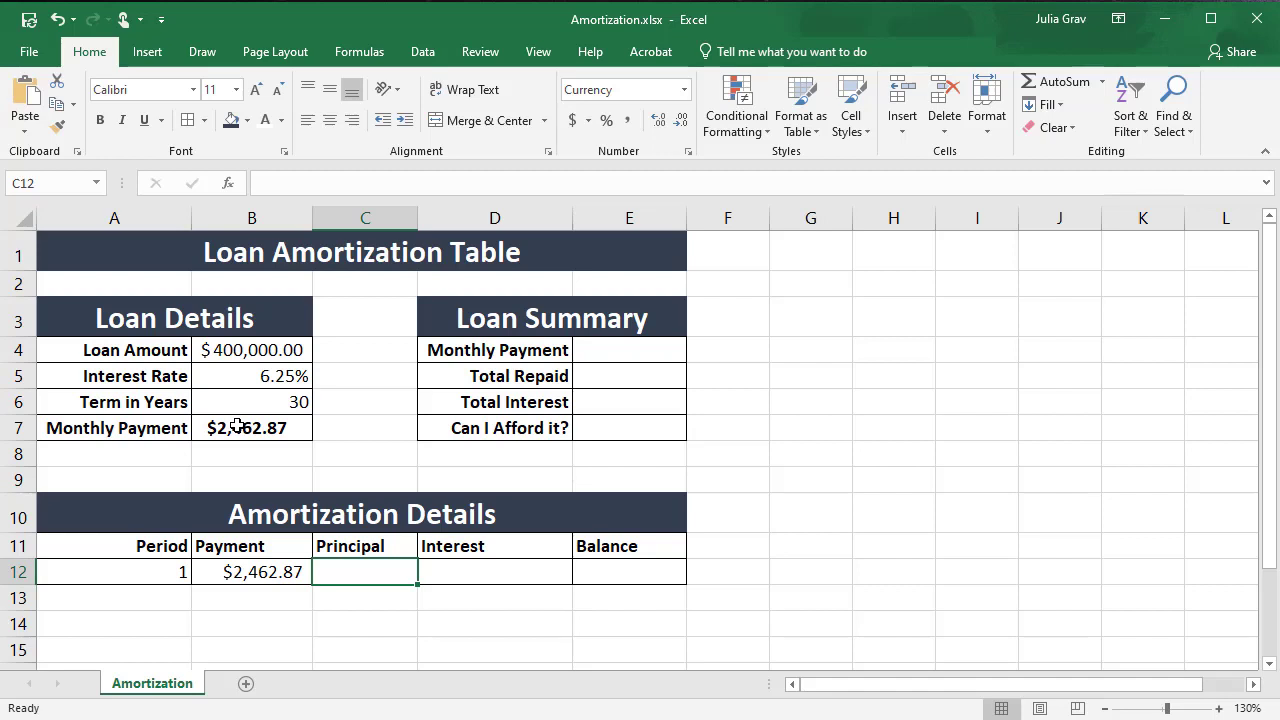
text(=)
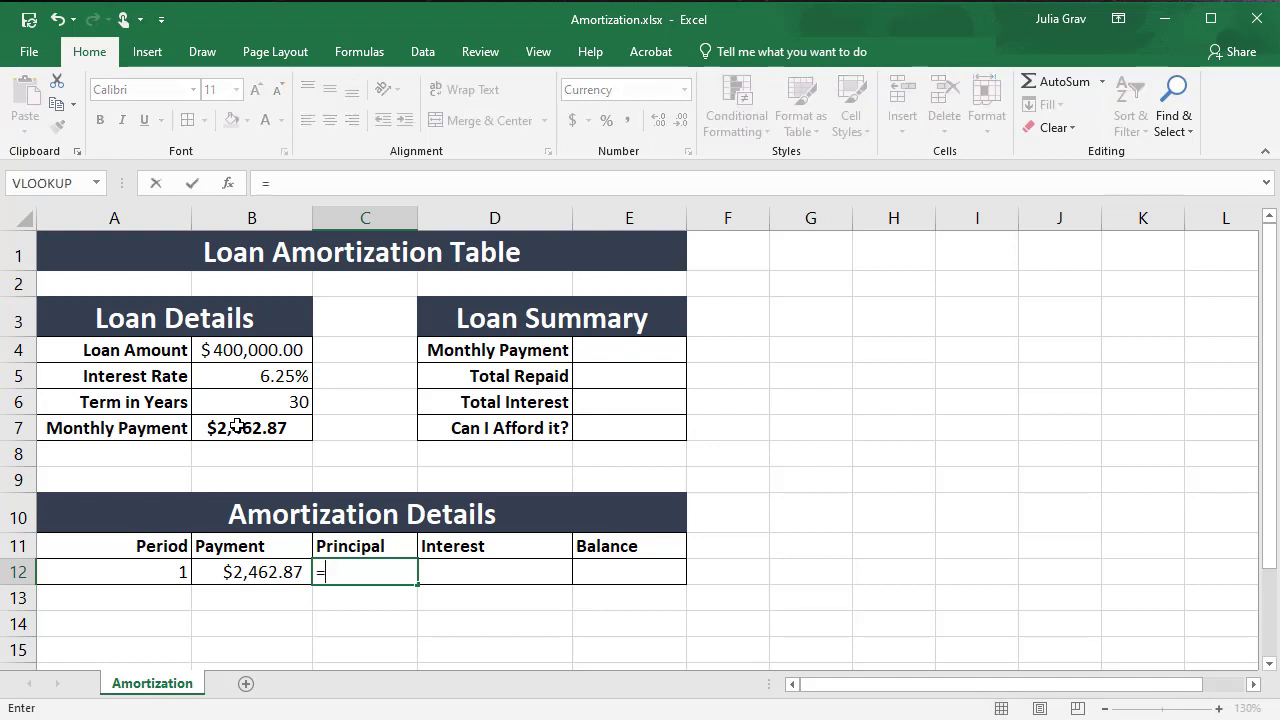
text(ppmt)
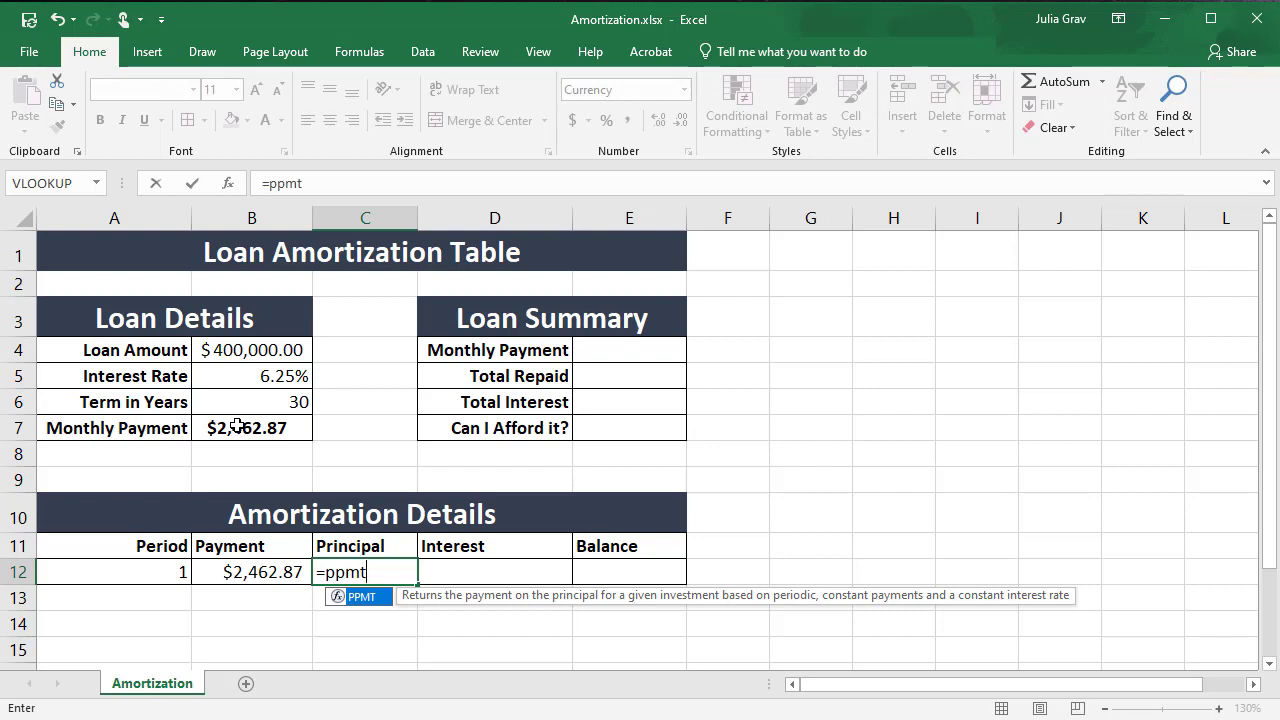
key(Tab)
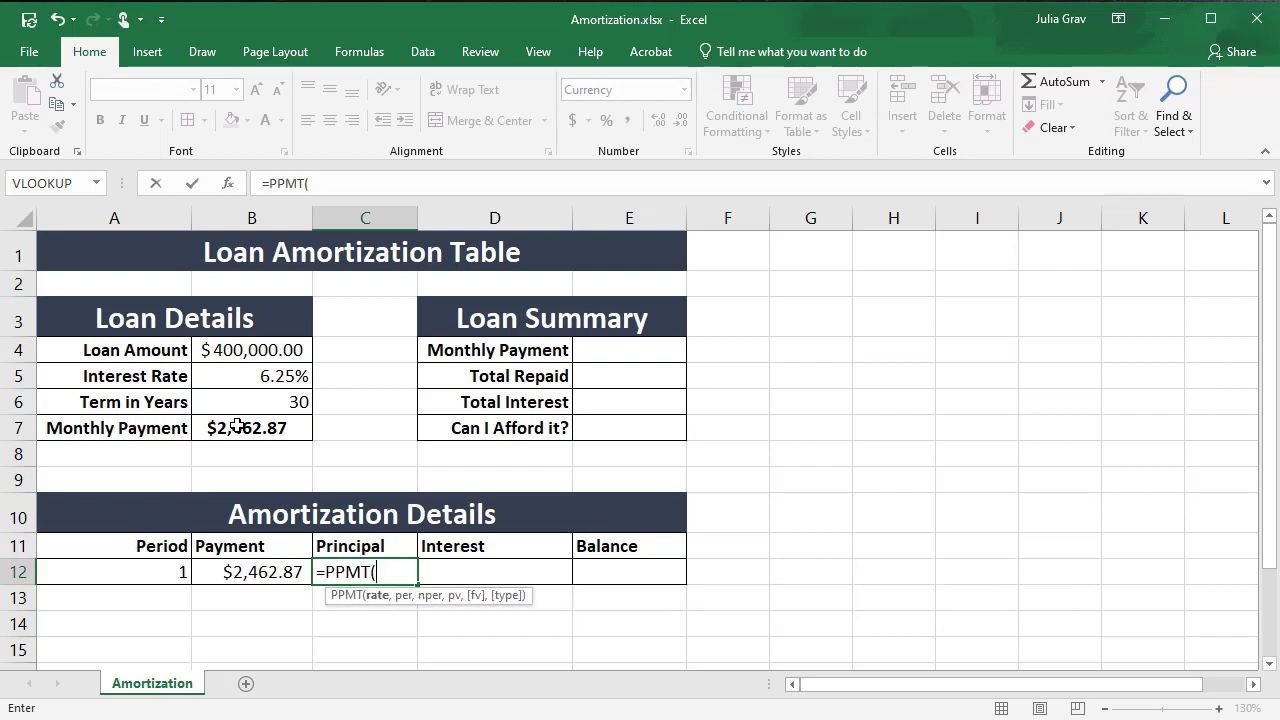
click(229, 190)
drag(358, 72, 635, 301)
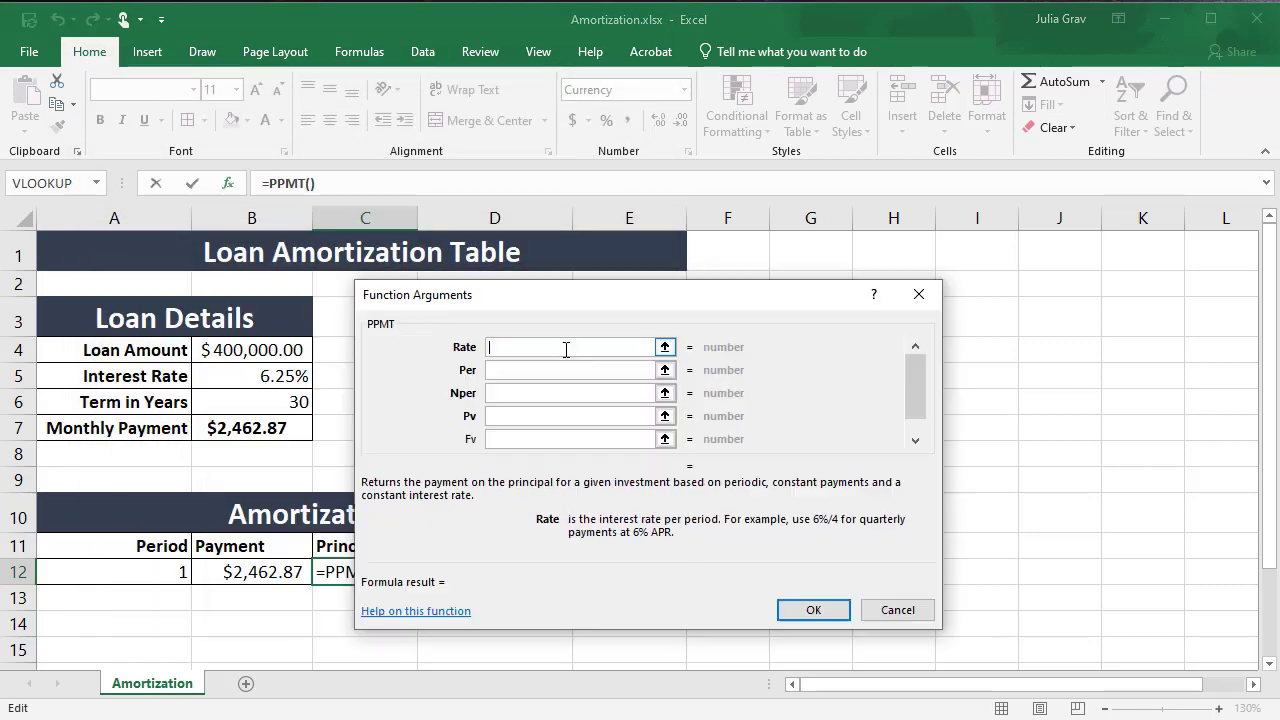
click(271, 375)
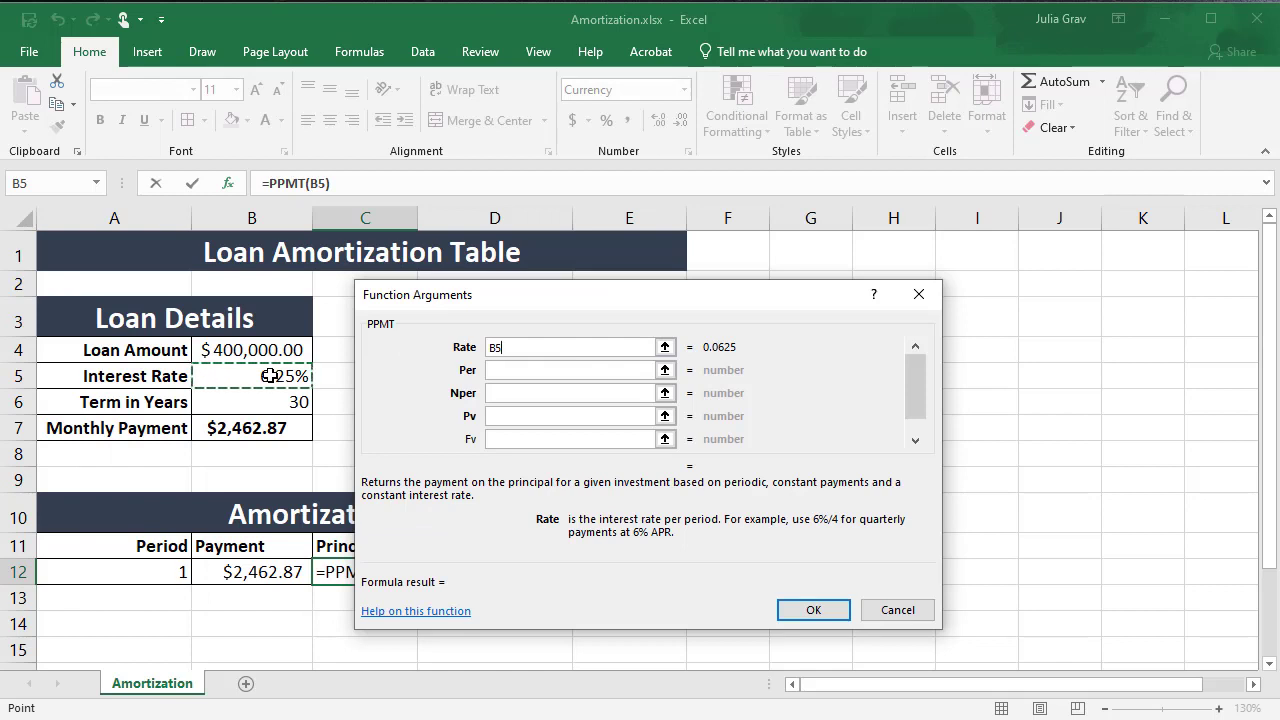
text(/)
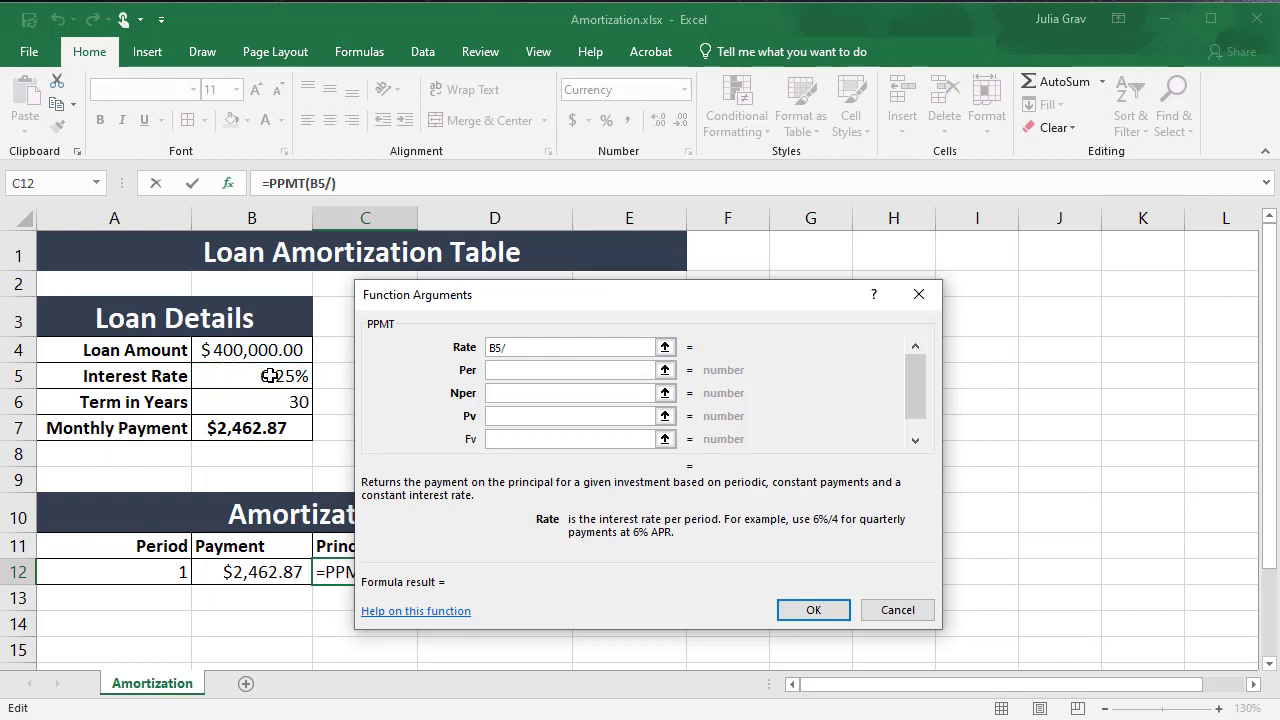
text(12)
click(496, 347)
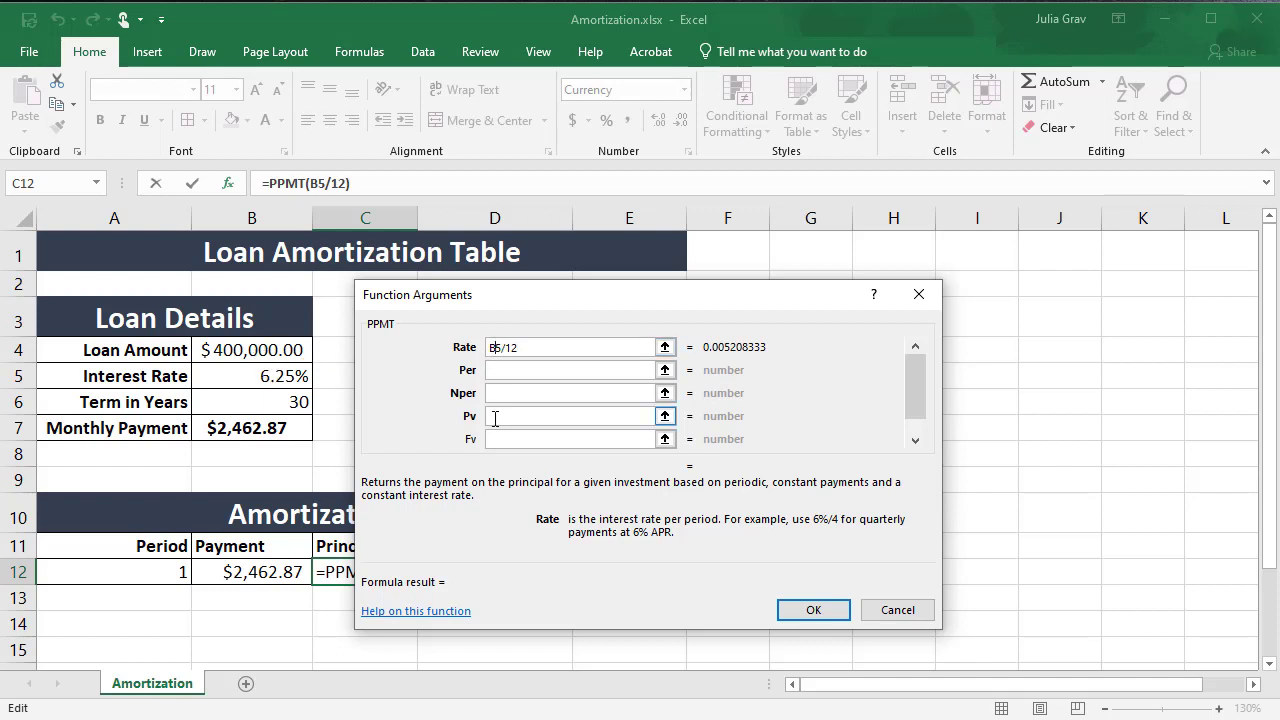
key(F4)
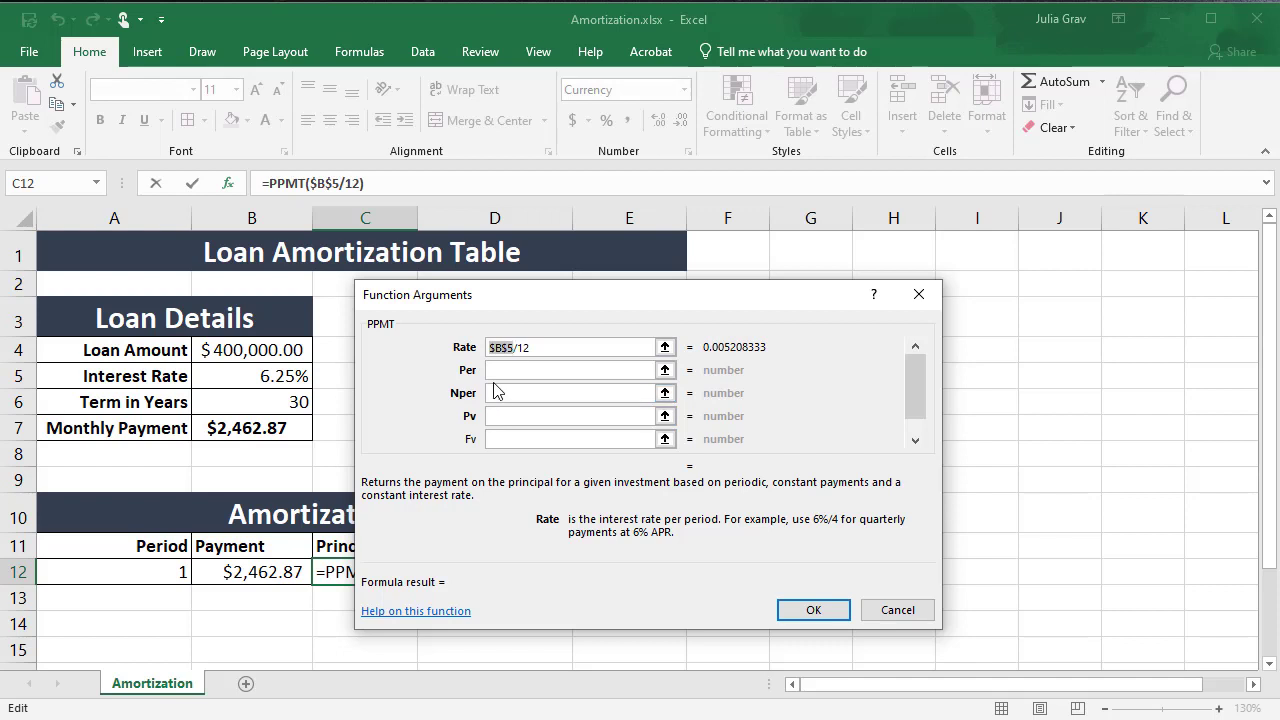
- Set the PPMT function's Per argument to A12 and its Nper argument to B6*12
click(496, 377)
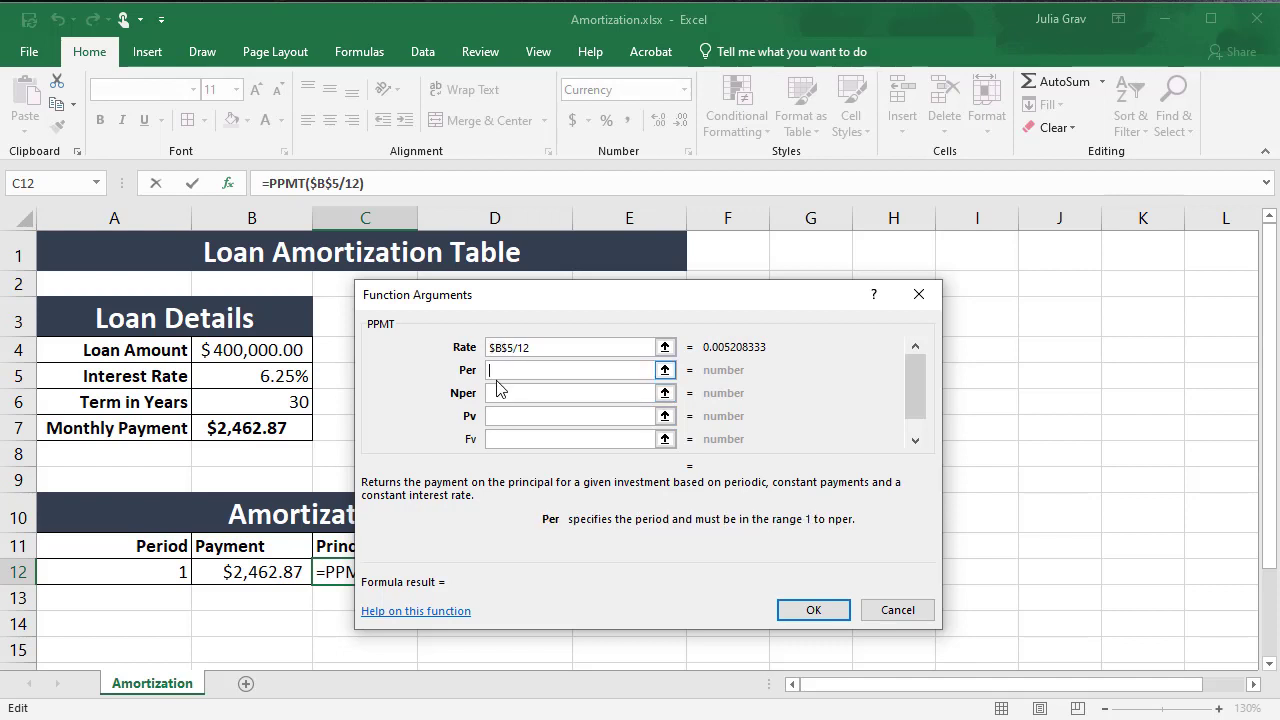
click(155, 569)
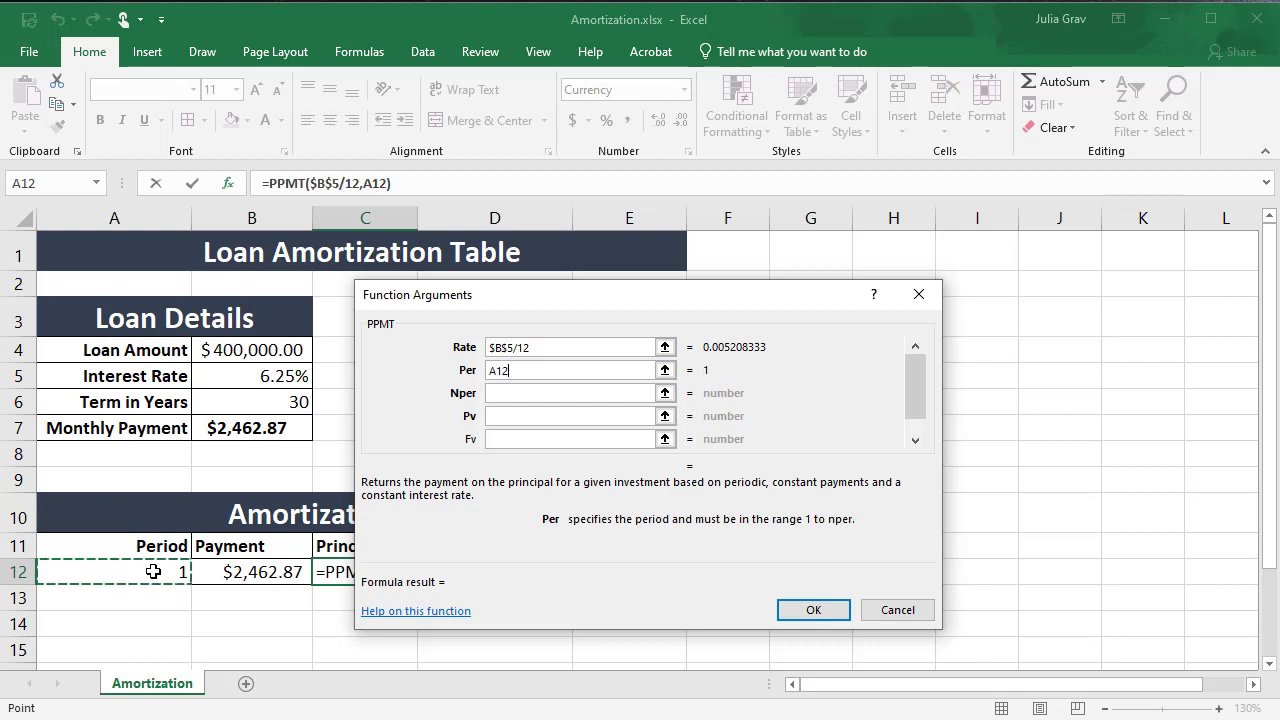
click(498, 396)
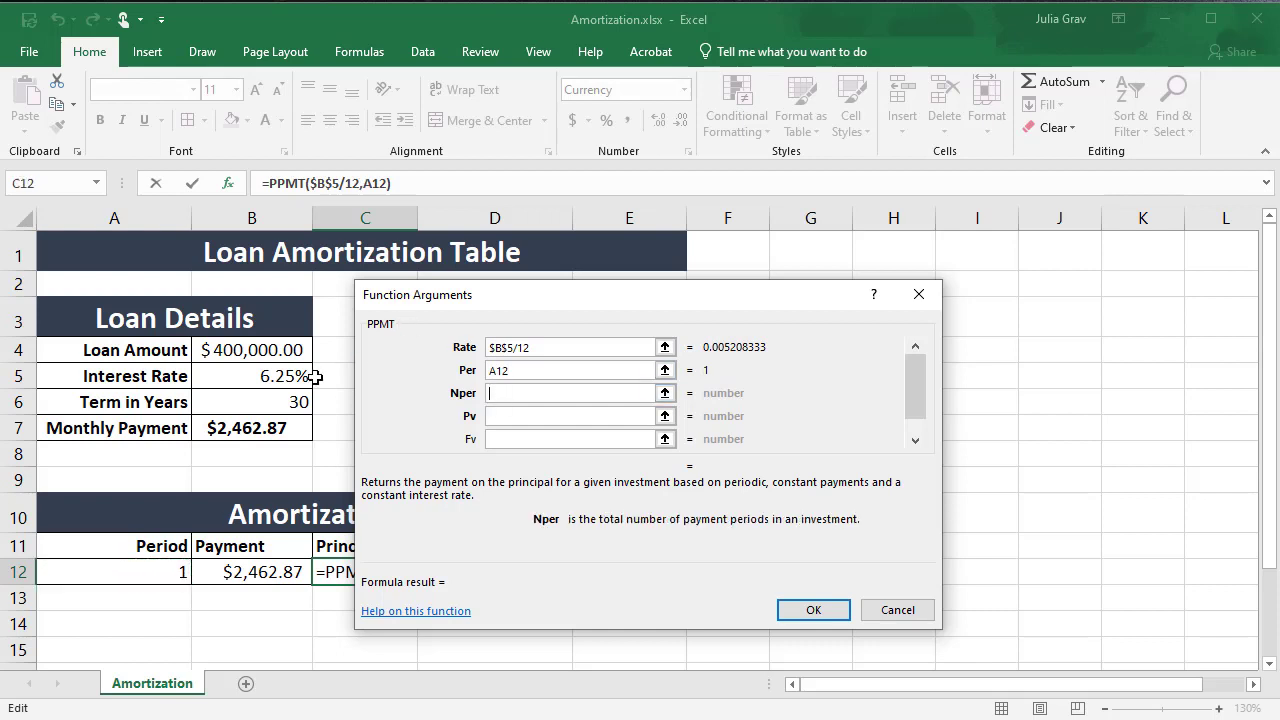
click(280, 405)
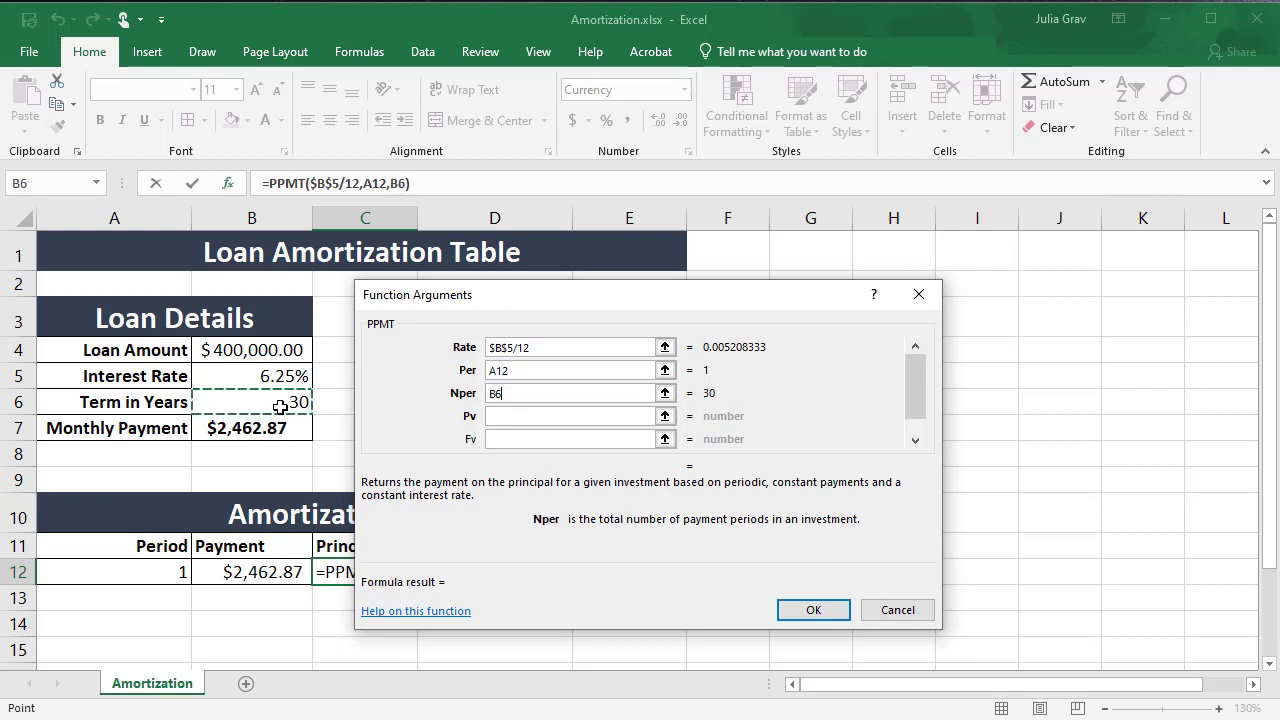
text(*12)
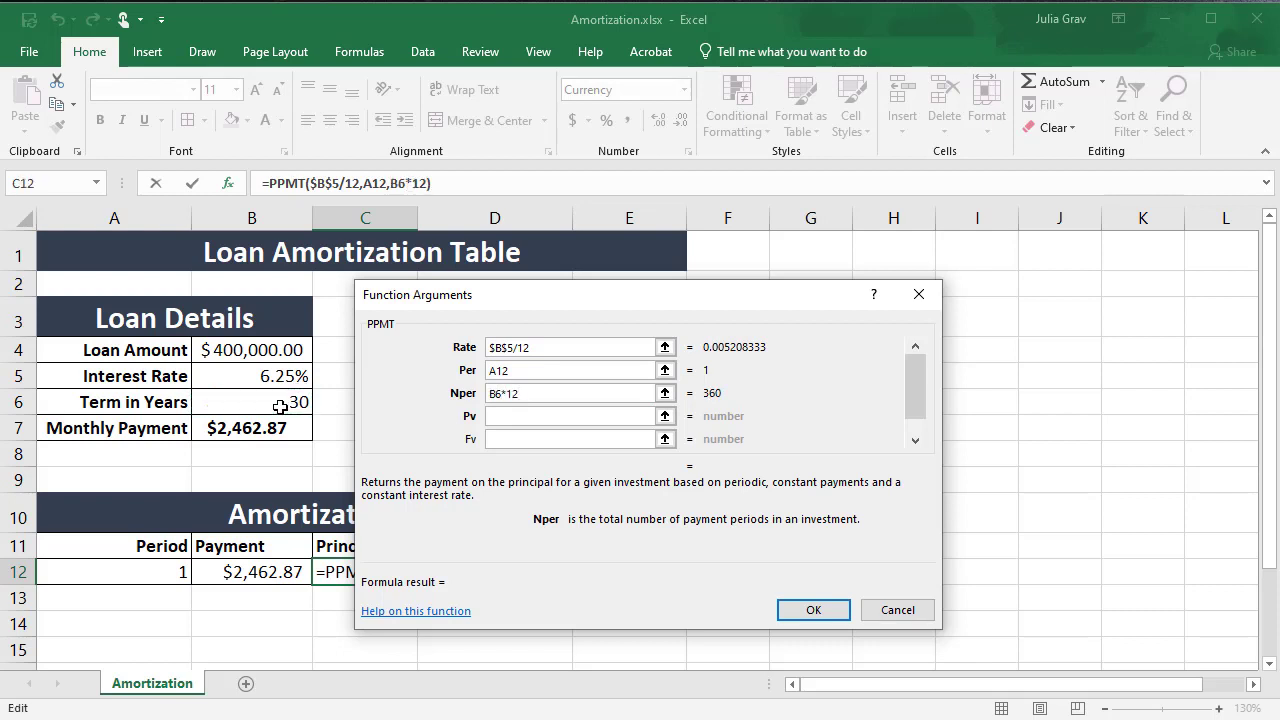
- Set the PPMT function's Pv argument to -$B$4, leave Fv and Type empty, and complete the formula
click(508, 417)
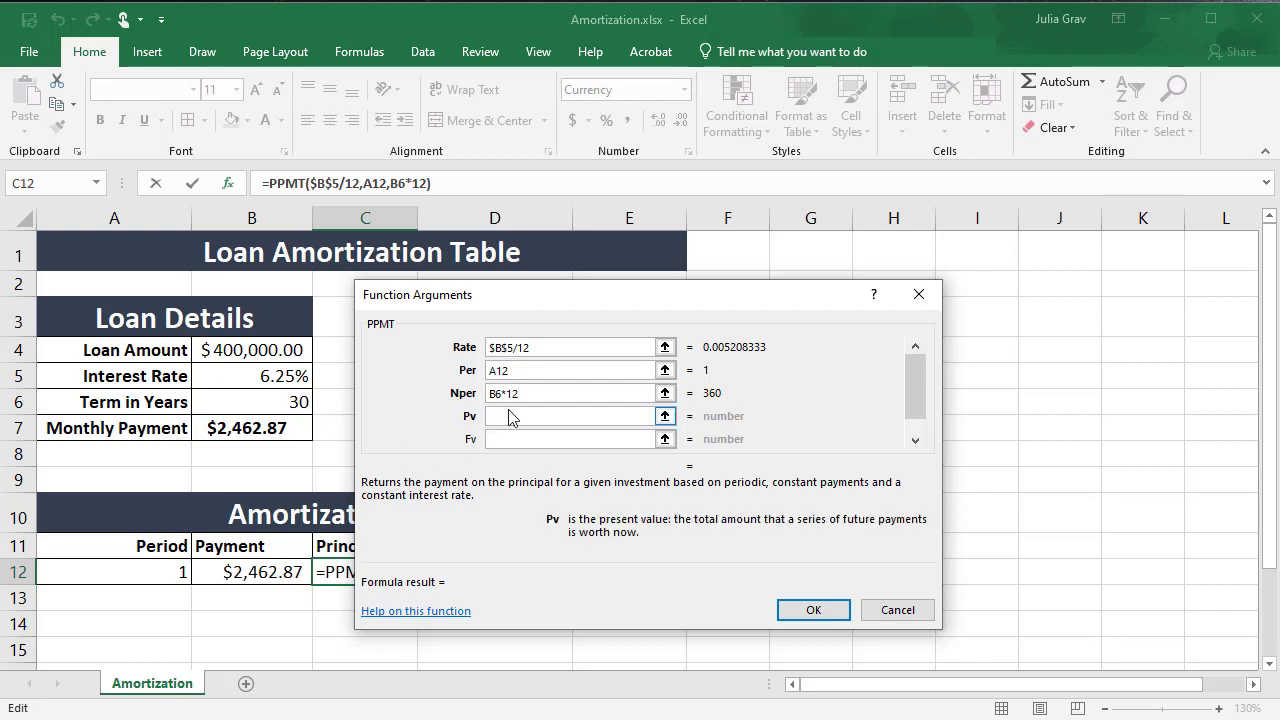
text(-)
click(288, 350)
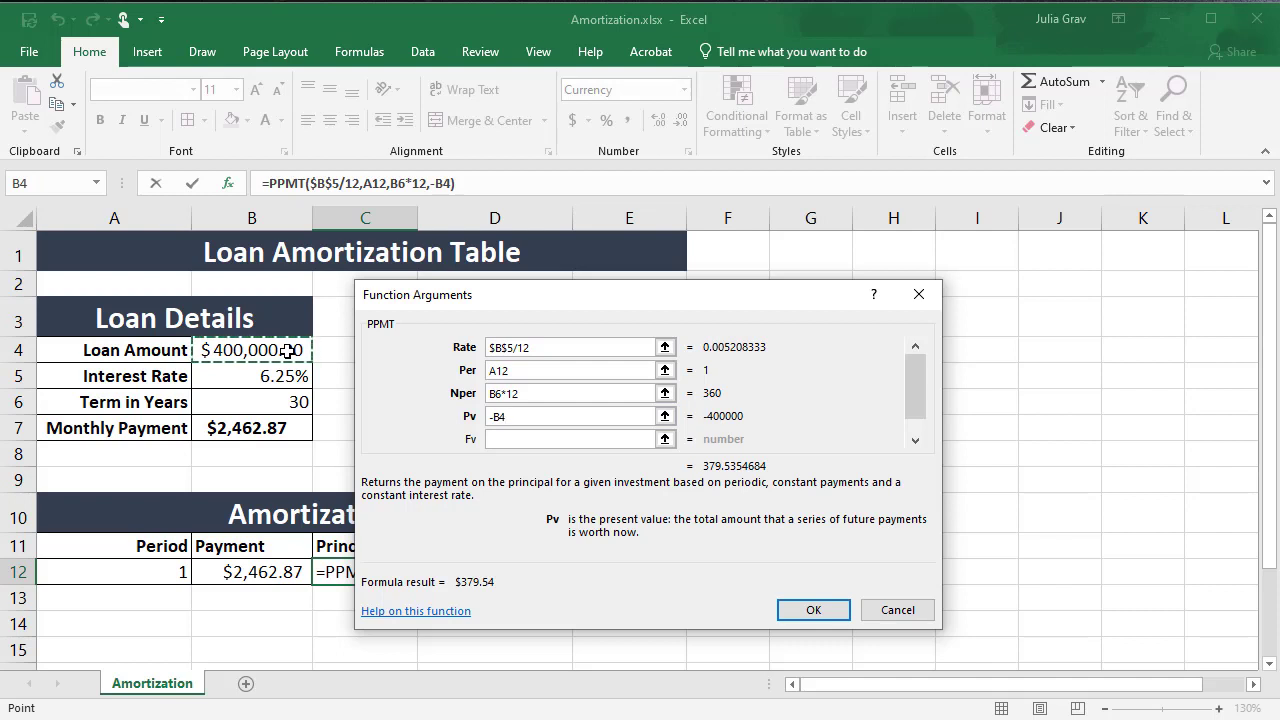
key(F4)
click(503, 440)
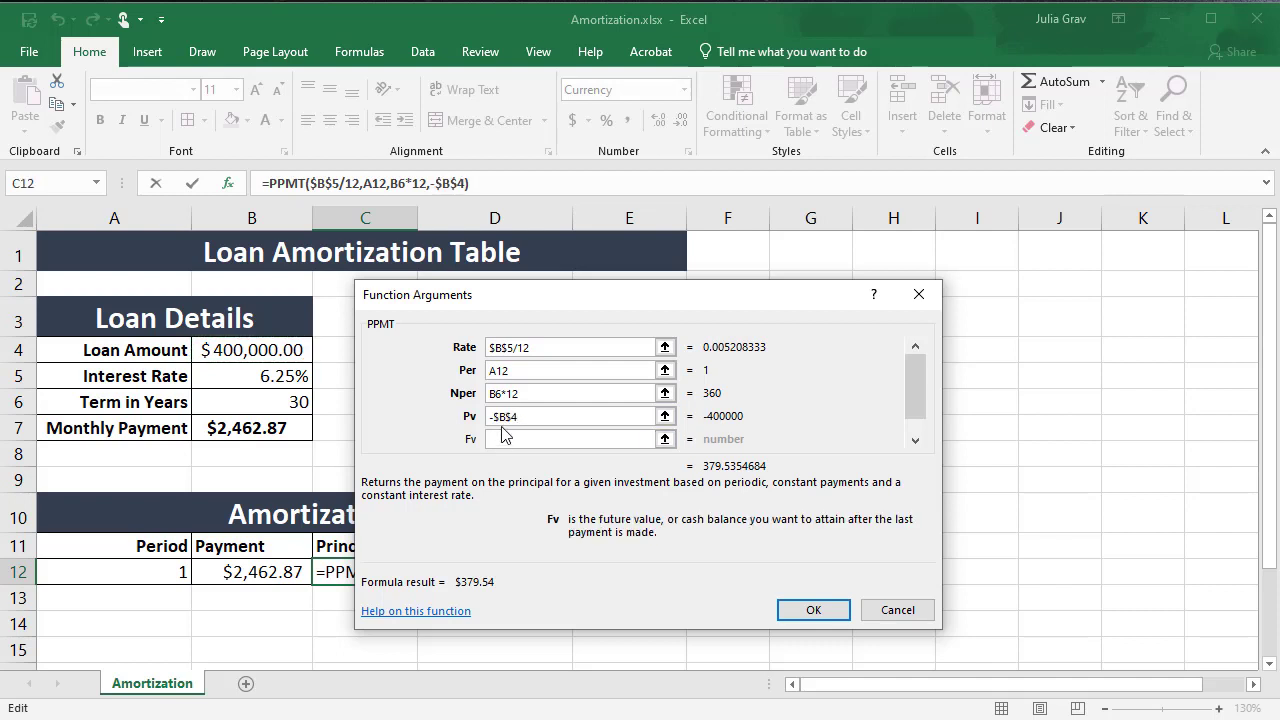
scroll(503, 440, down, 1)
scroll(502, 430, up, 1)
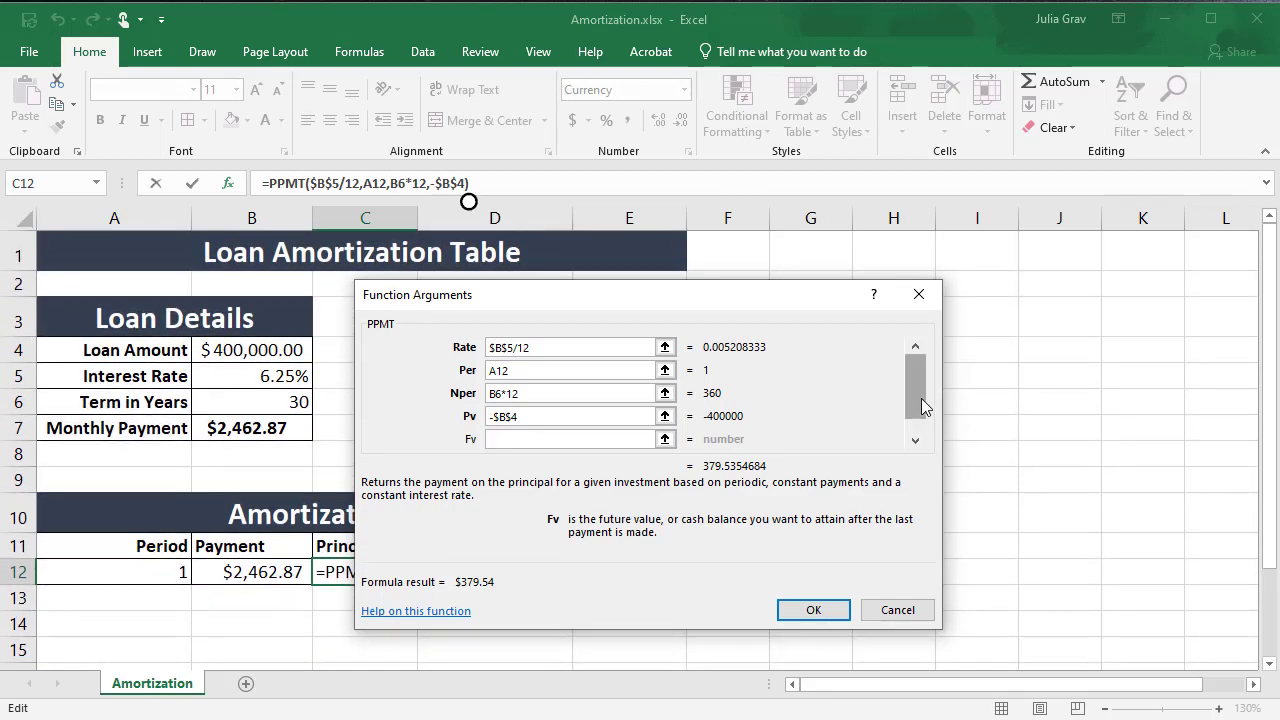
drag(920, 400, 918, 425)
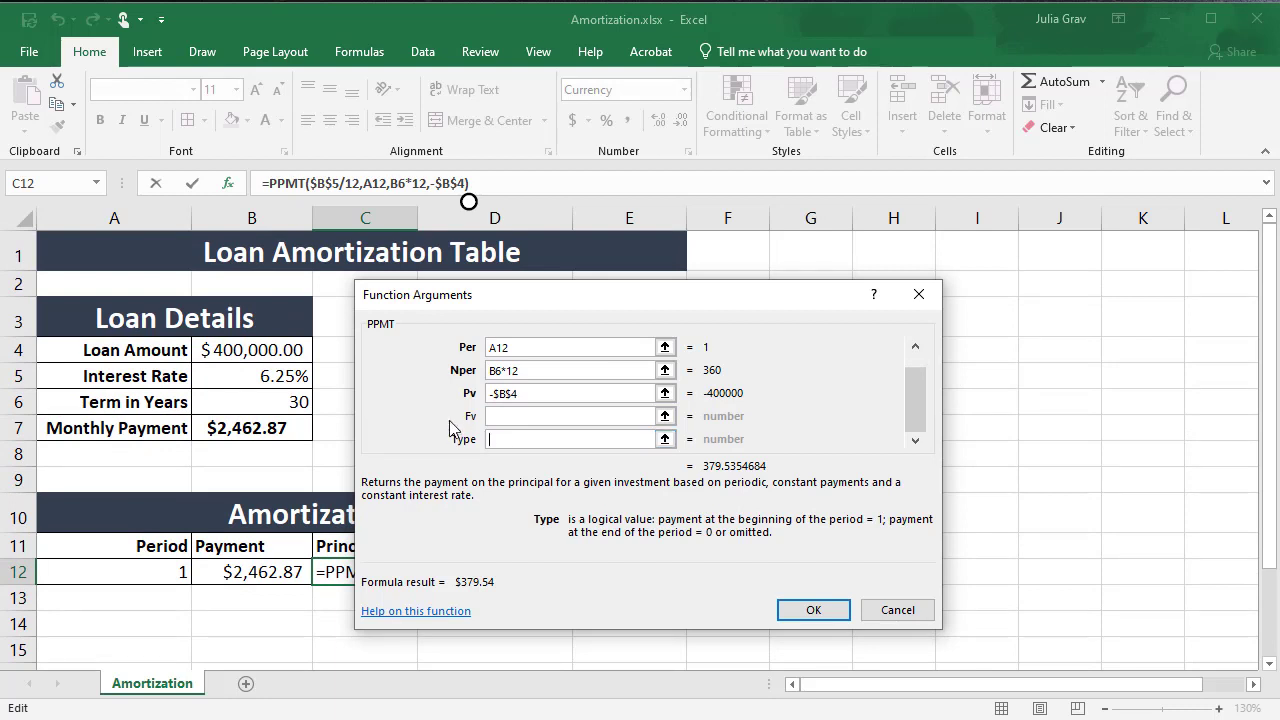
drag(920, 403, 919, 362)
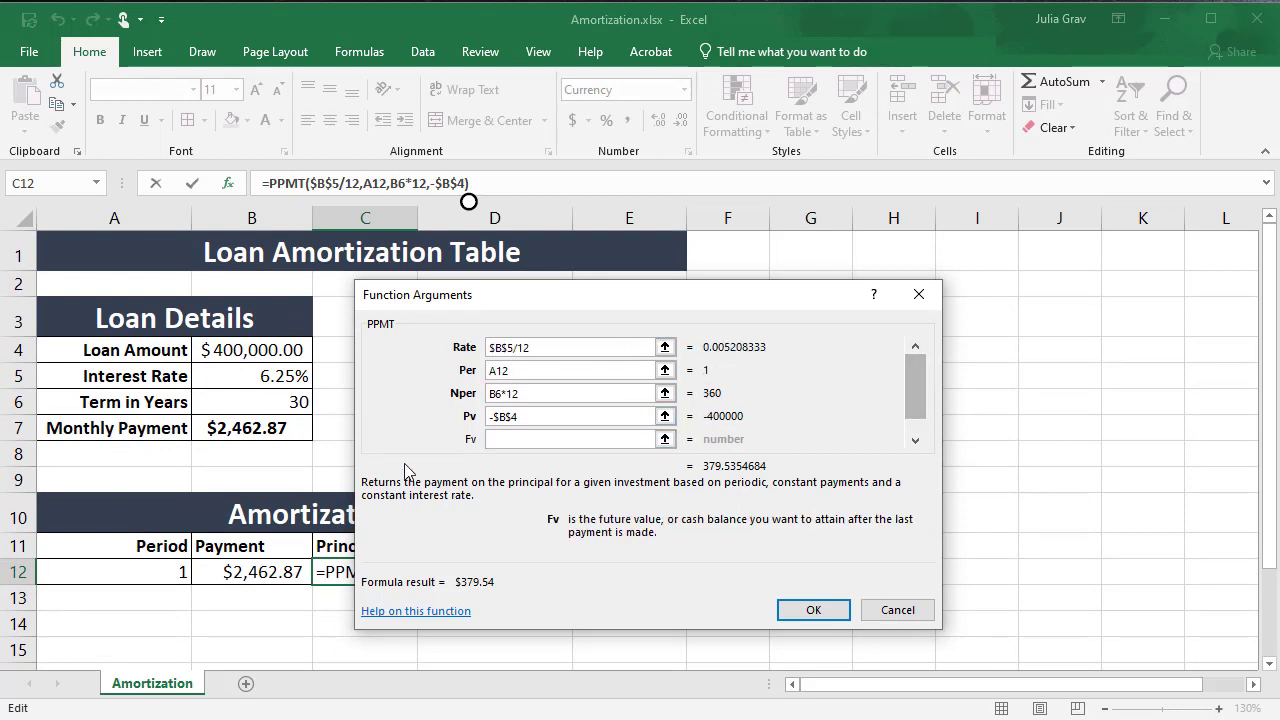
click(813, 611)
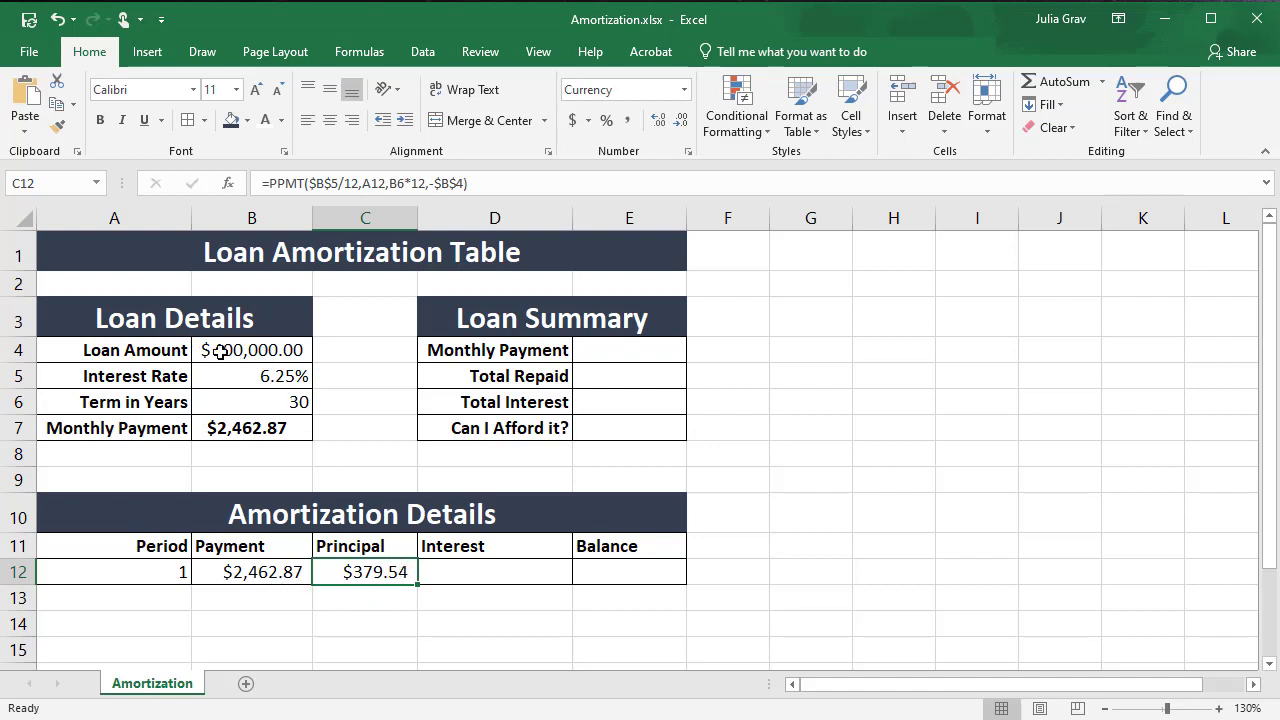
- Begin an IPMT function in the Interest cell D12 and set its Rate argument to $B$5/12
click(484, 571)
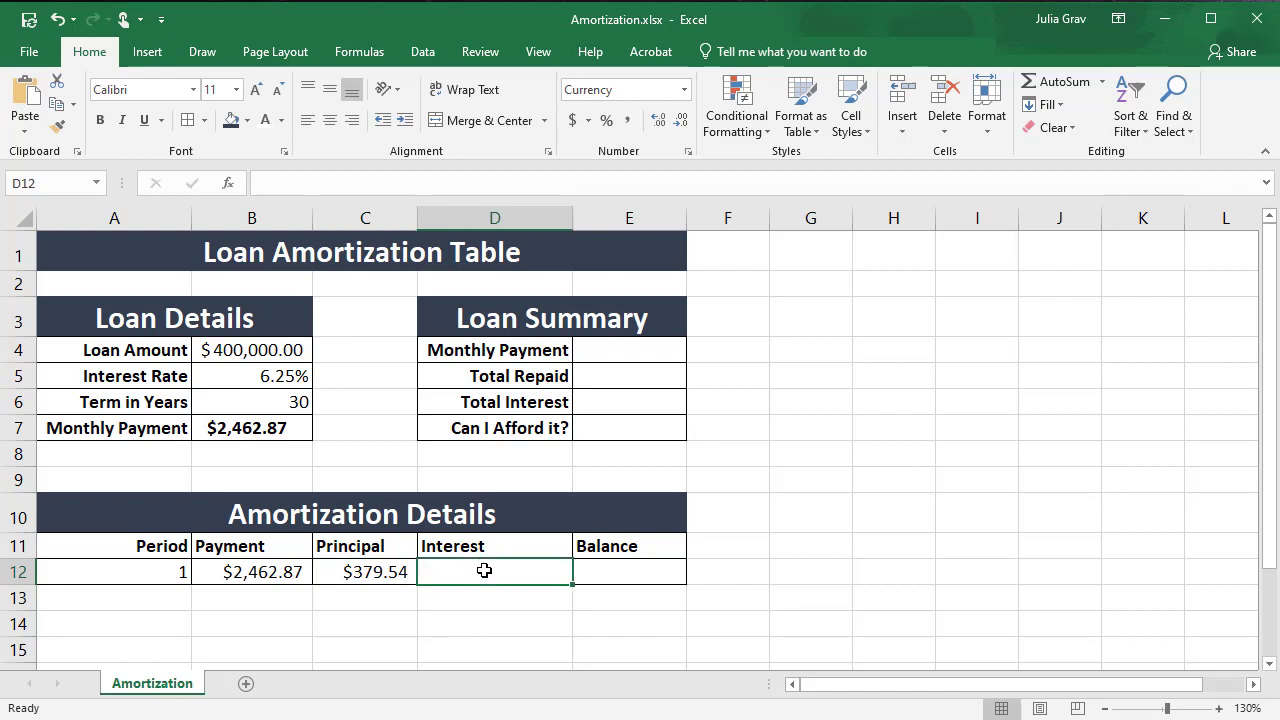
text(=)
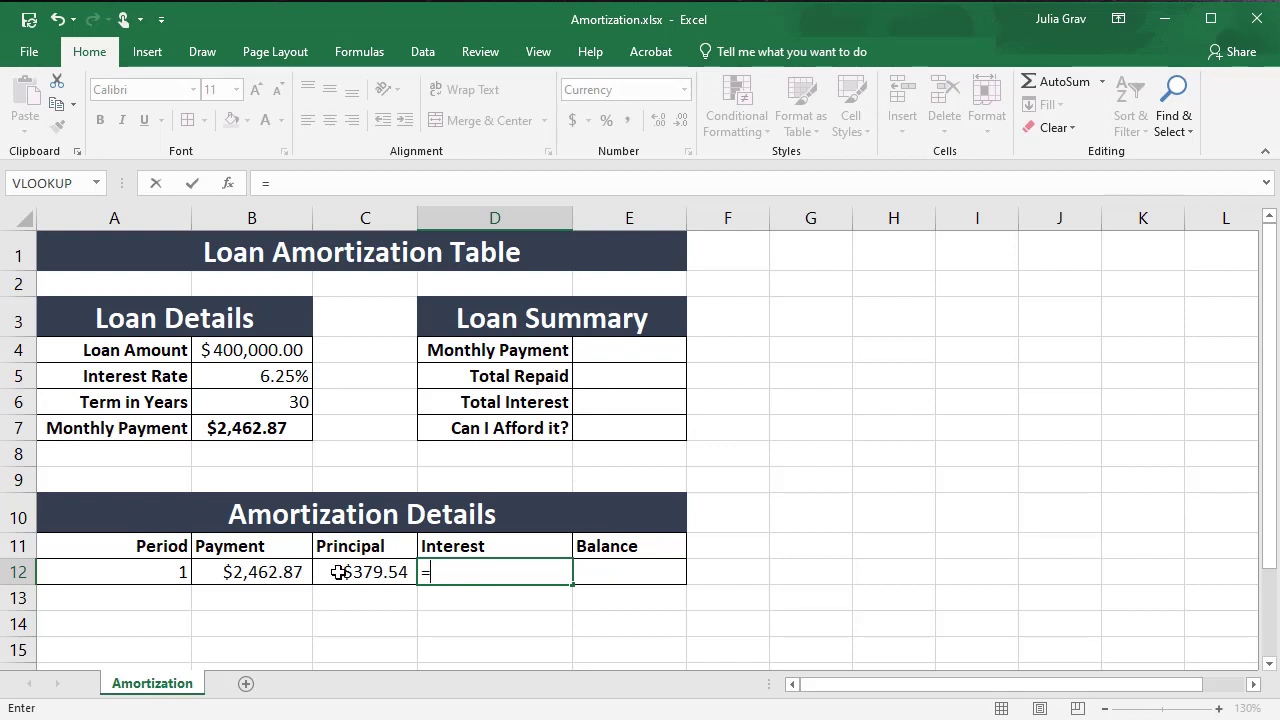
text(ipm)
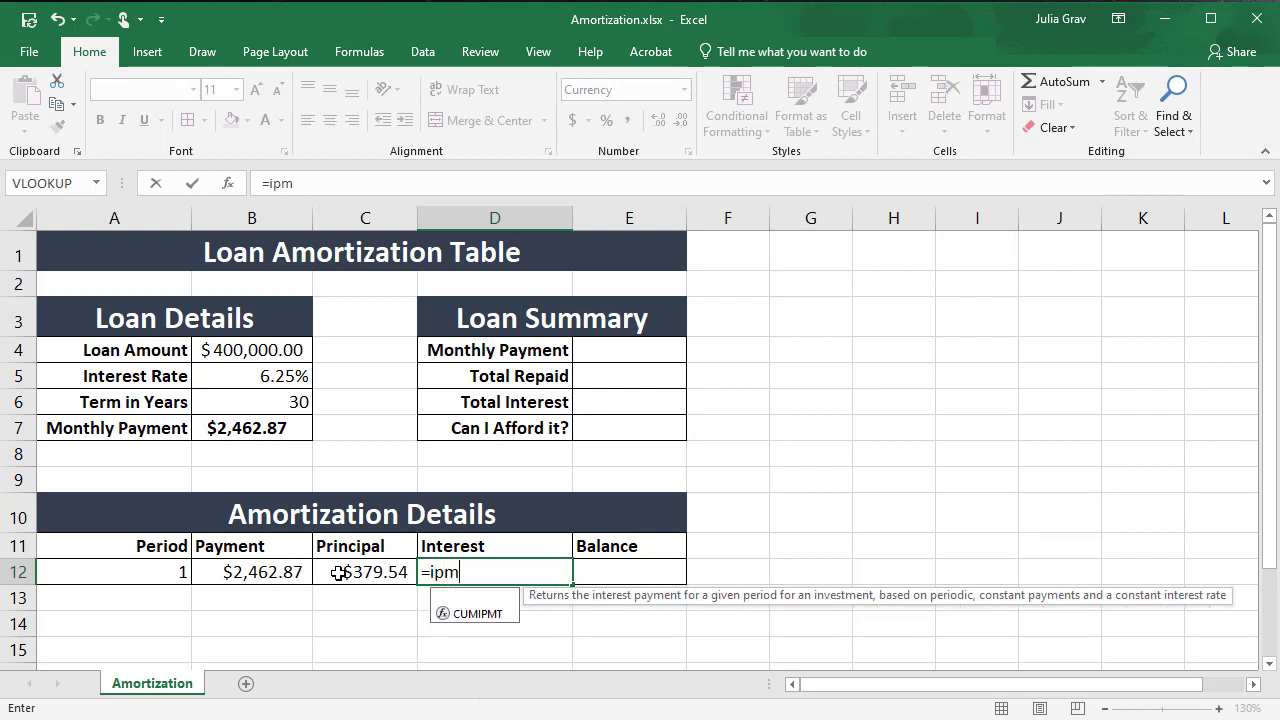
text(t)
key(Tab)
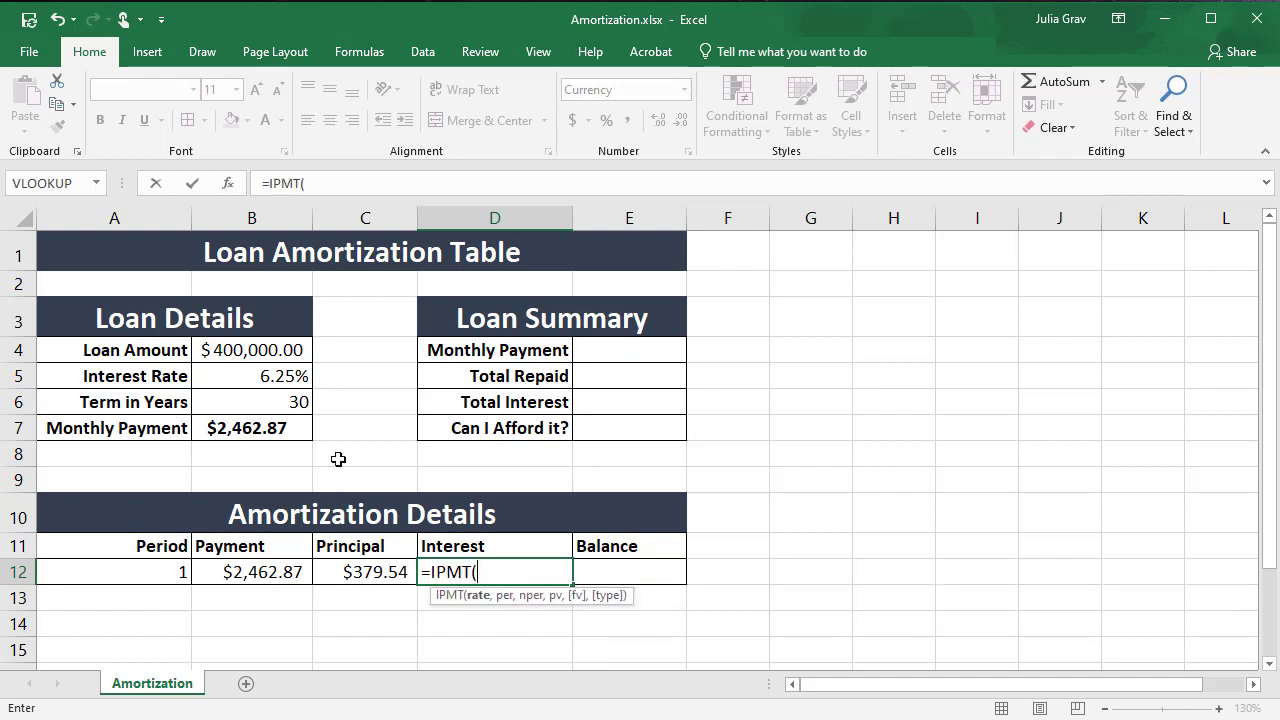
click(229, 184)
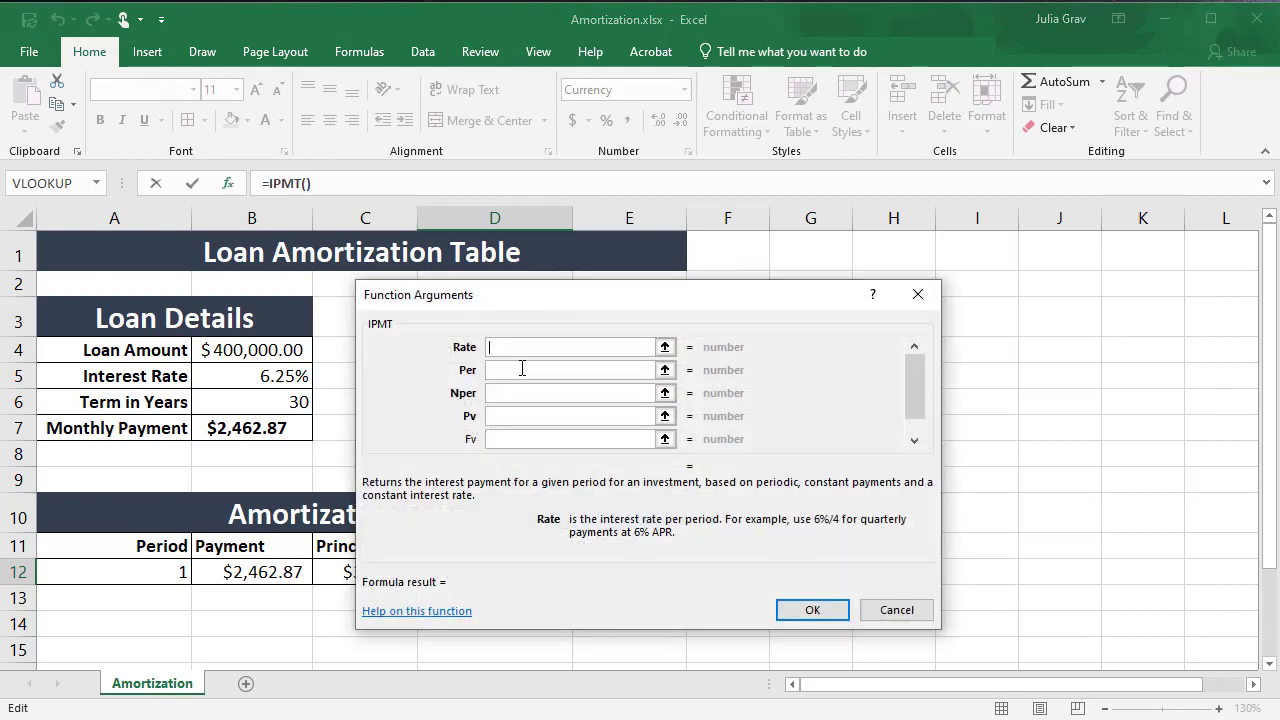
click(287, 375)
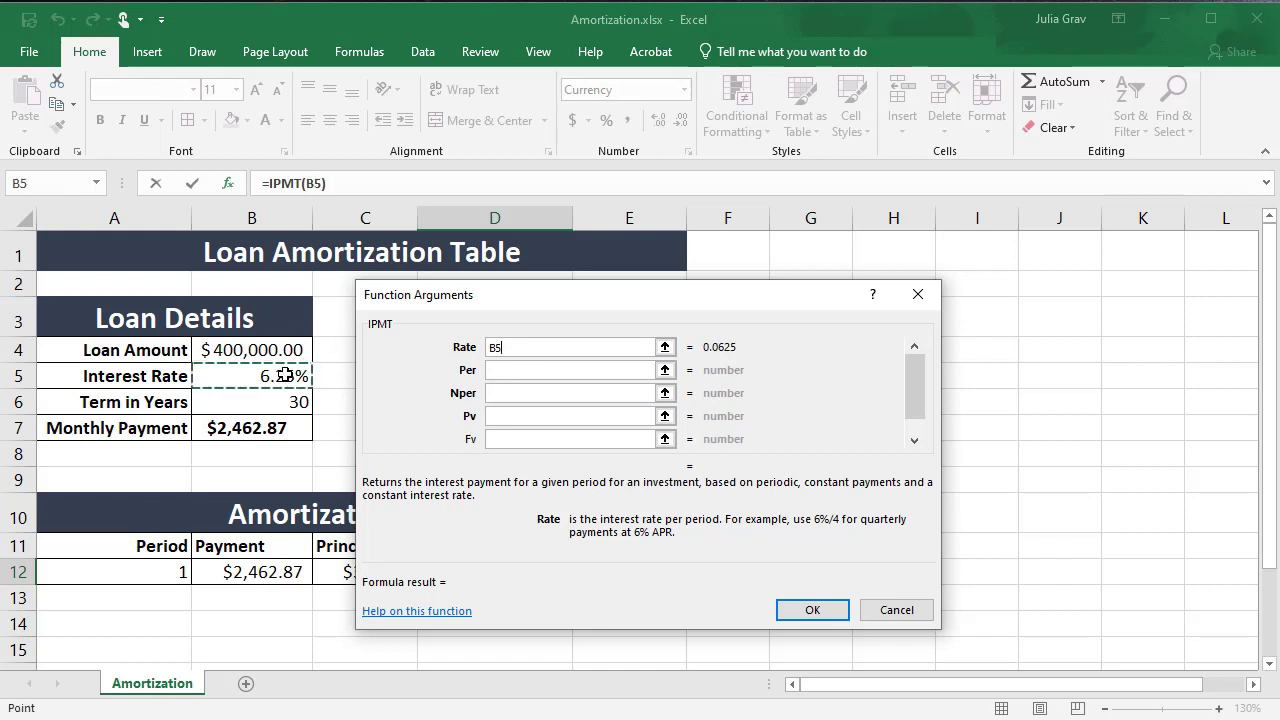
key(F4)
text(/12)
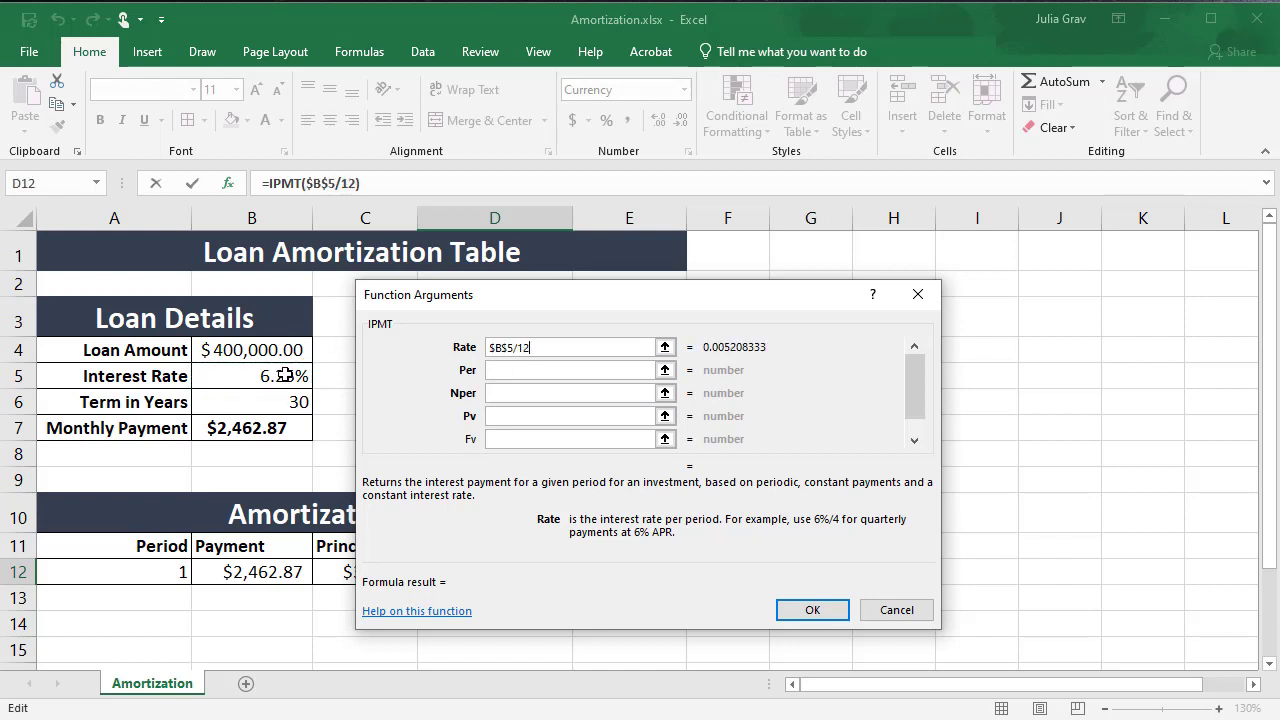
- Set the IPMT function's Per argument to A12 and its Nper argument to B6*12
key(Tab)
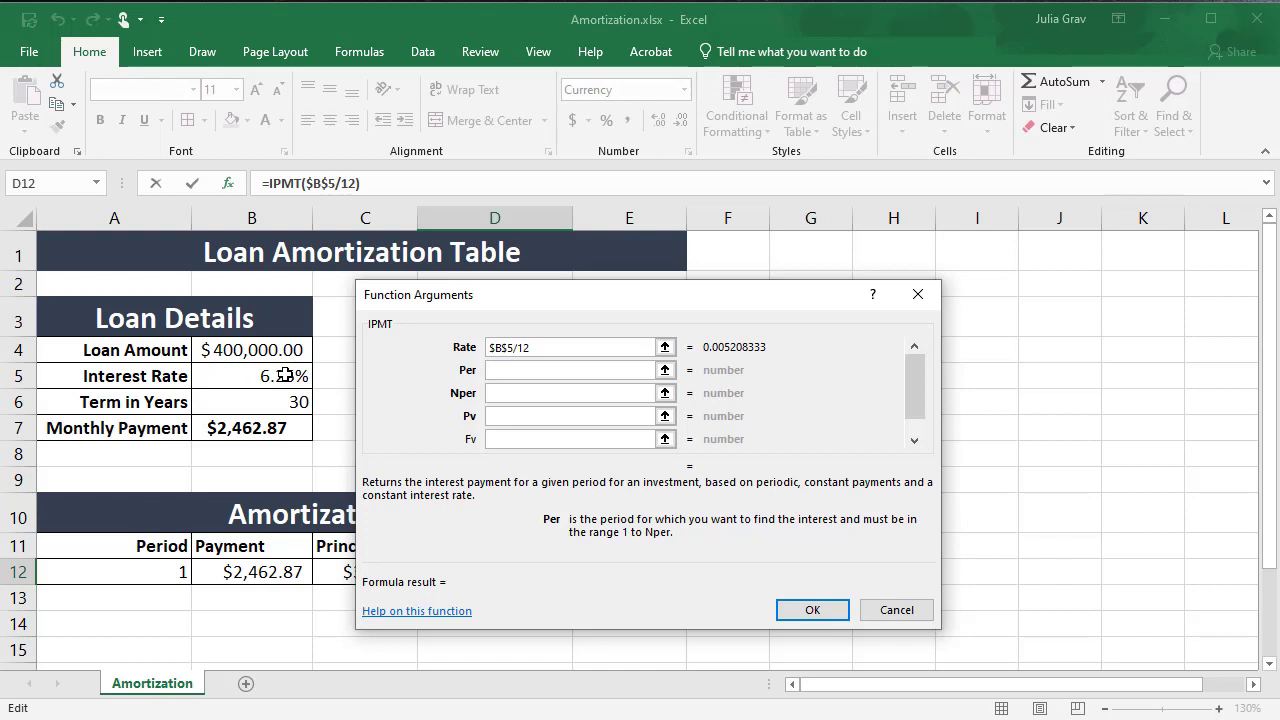
click(163, 572)
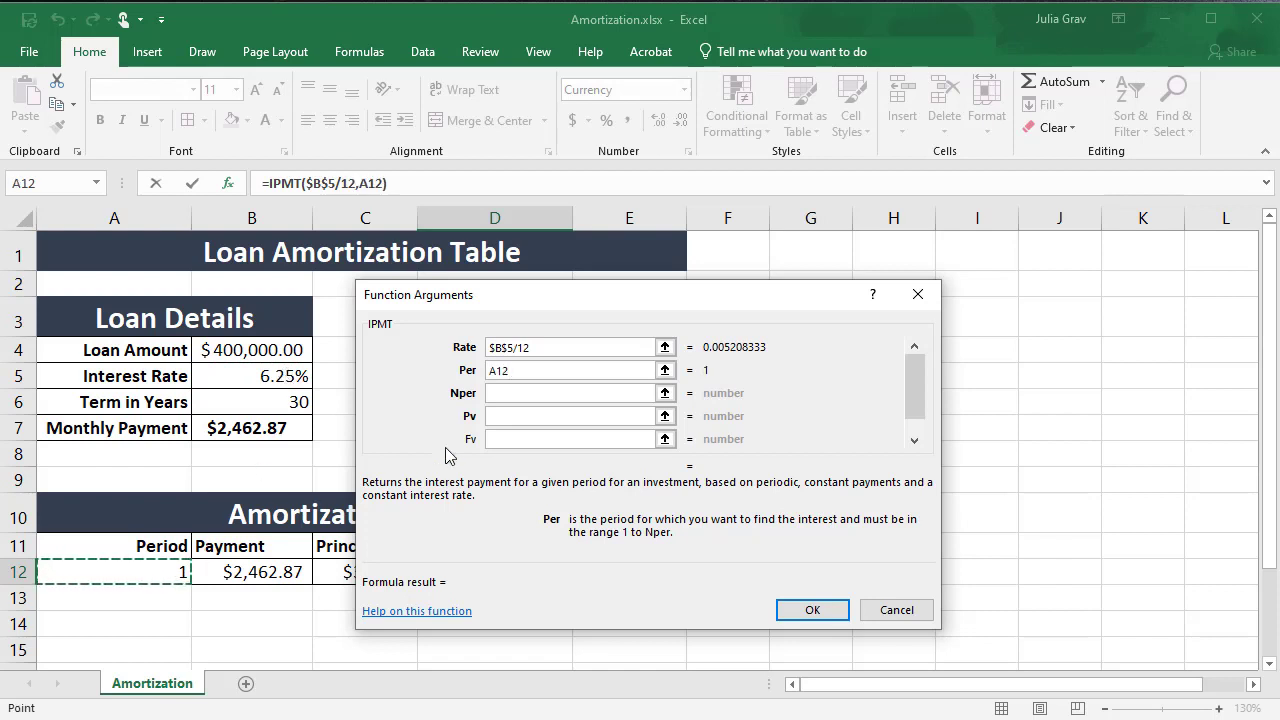
click(537, 396)
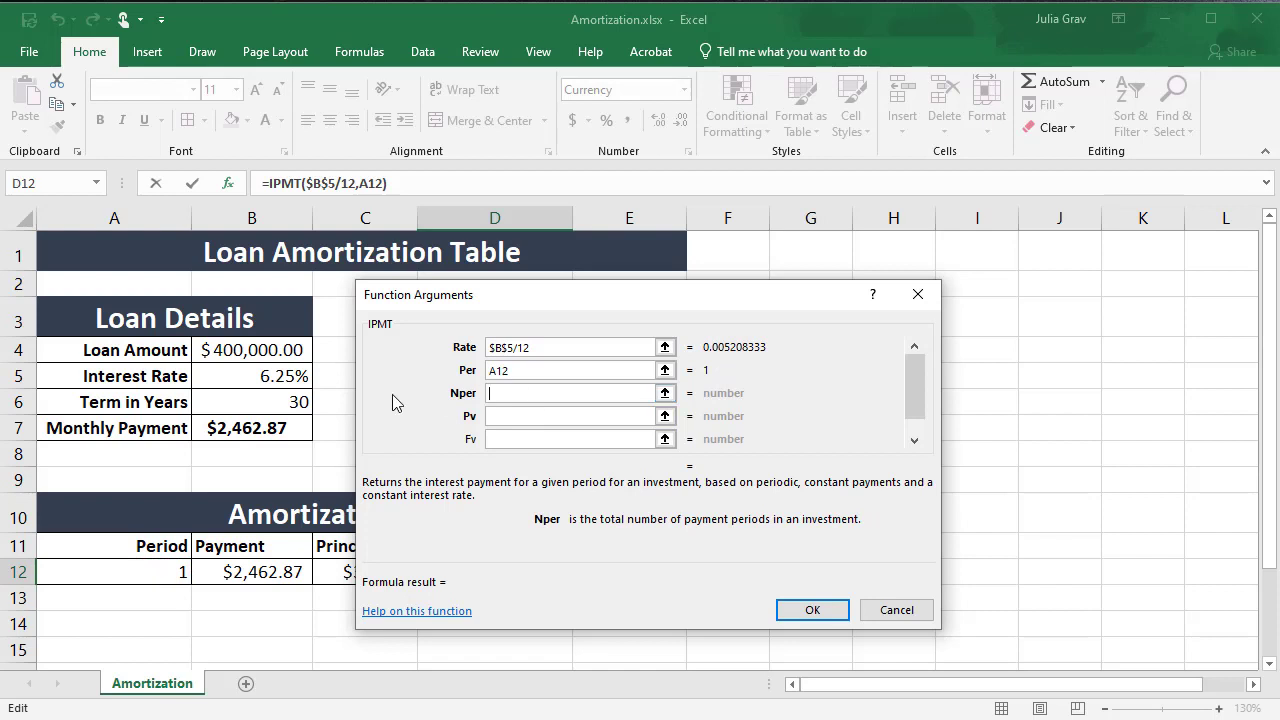
click(277, 402)
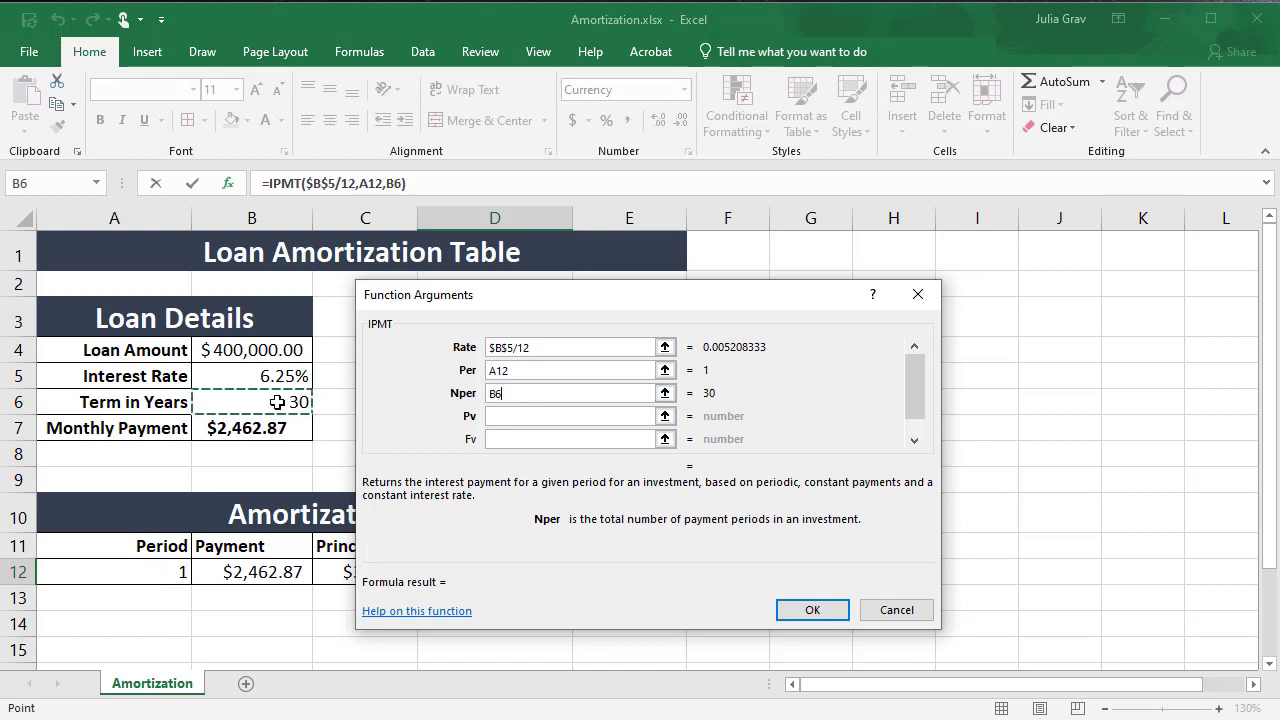
text(*12)
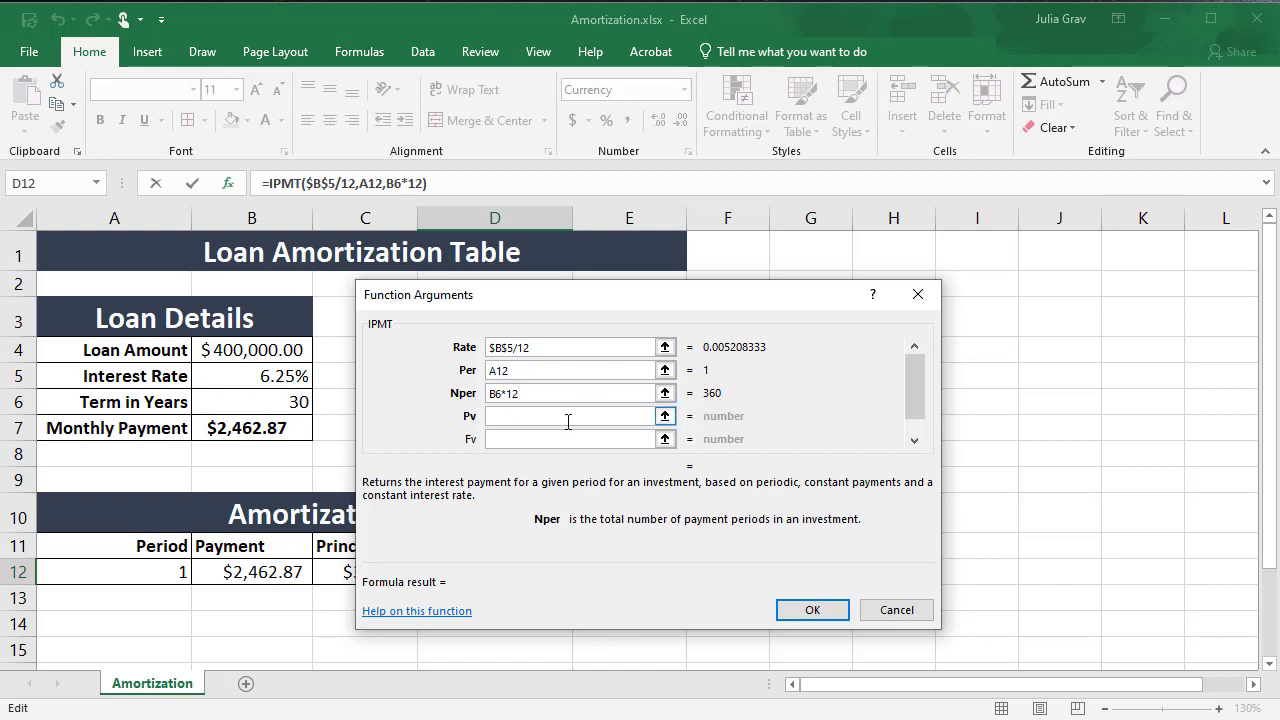
- Set the IPMT function's Pv argument to -$B$4 and complete the Interest formula
click(563, 418)
text(-)
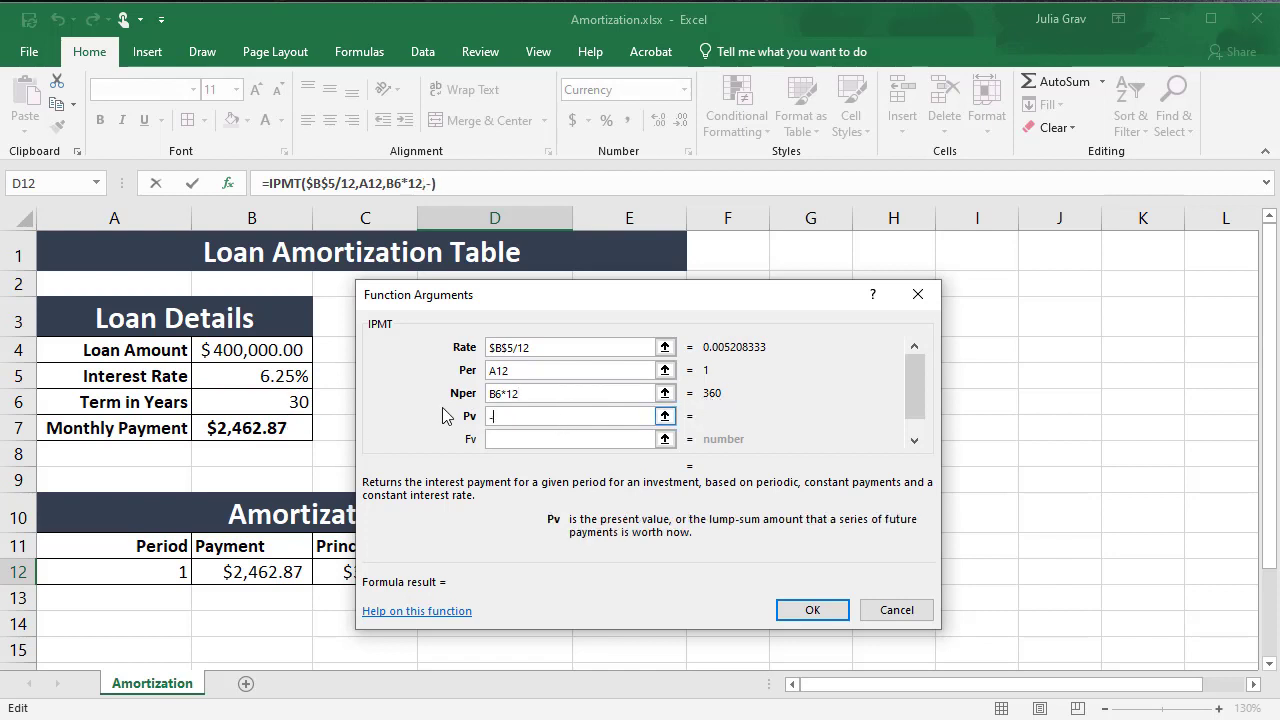
click(266, 354)
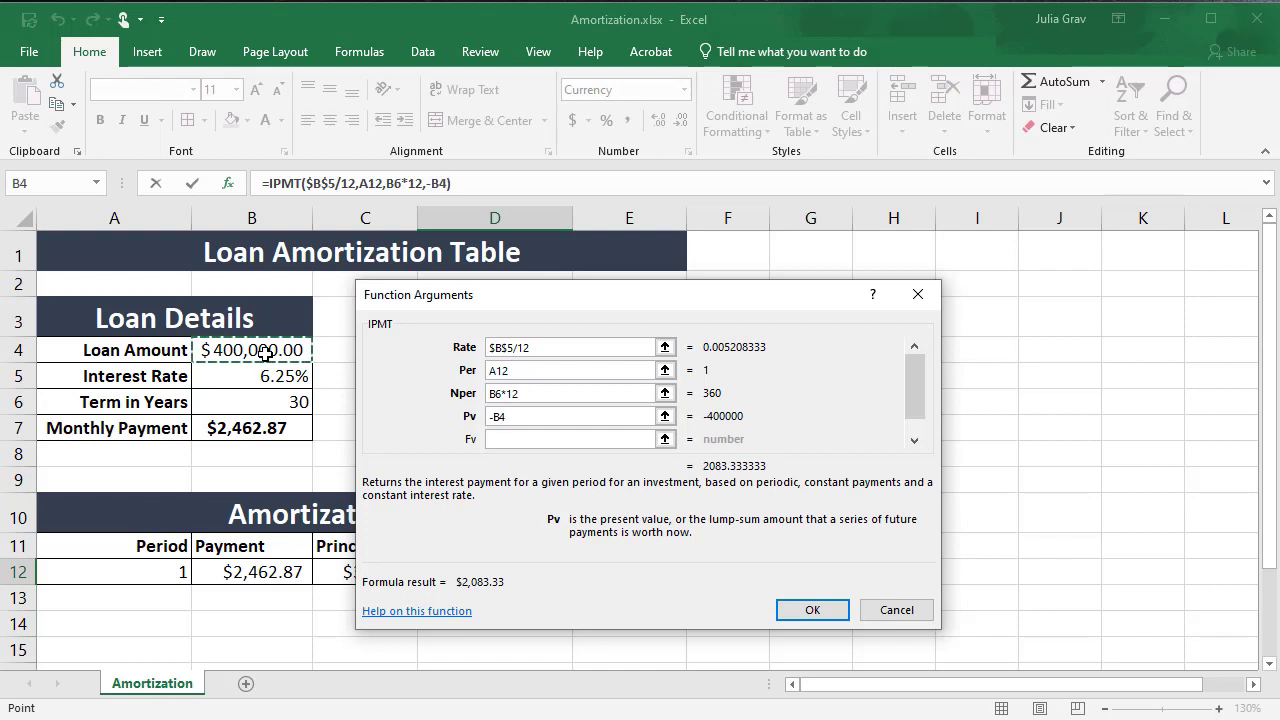
key(F4)
click(810, 611)
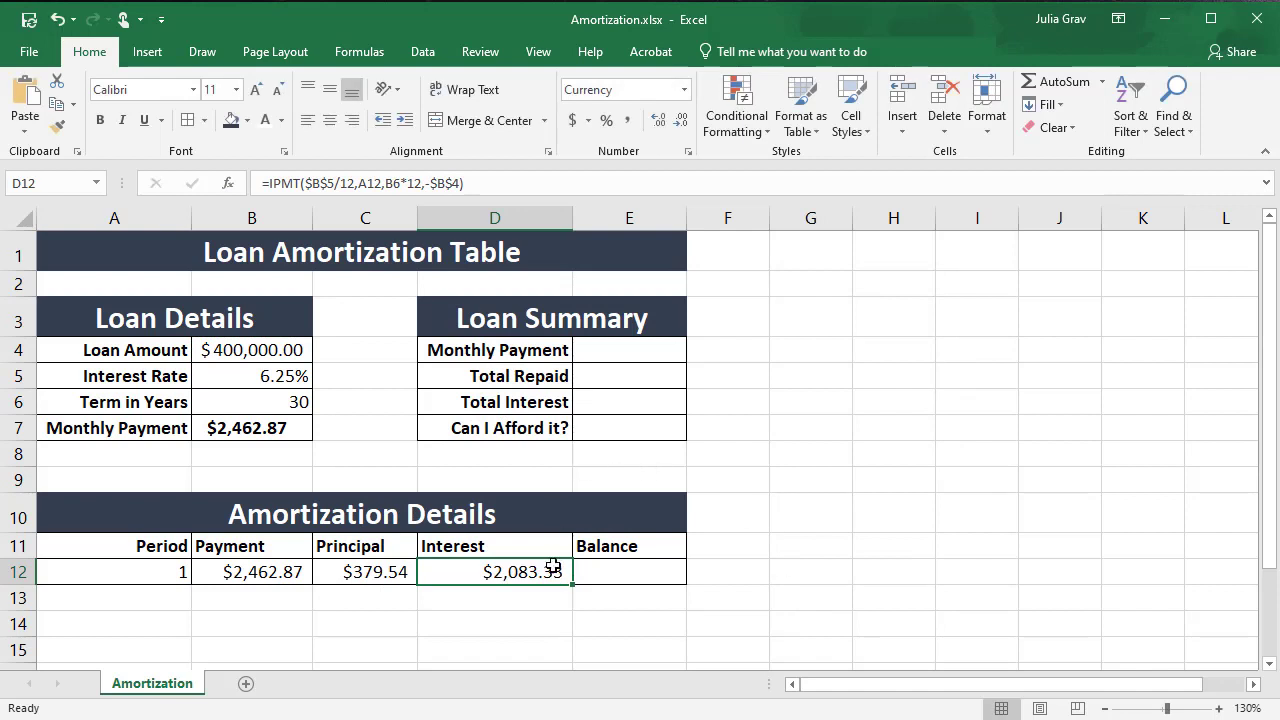
- Enter the formula =B4-C12 in the Balance cell E12 to subtract the principal paid from the loan amount
click(592, 573)
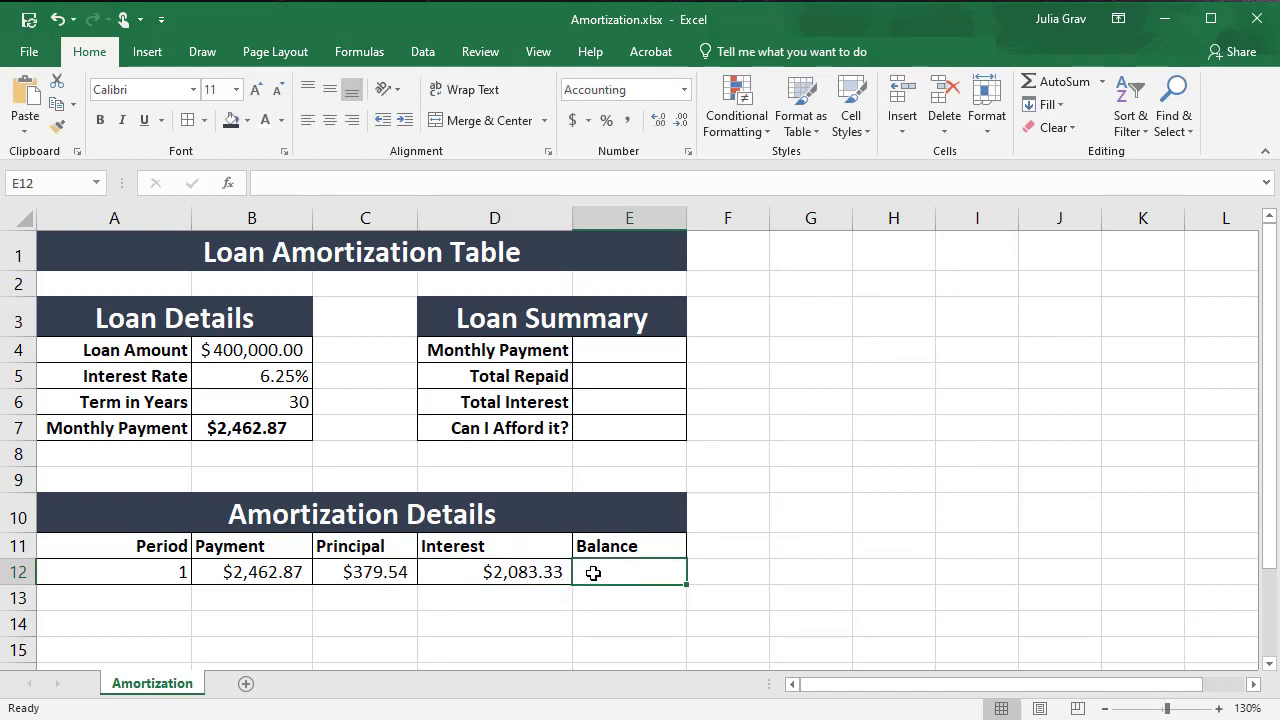
text(=)
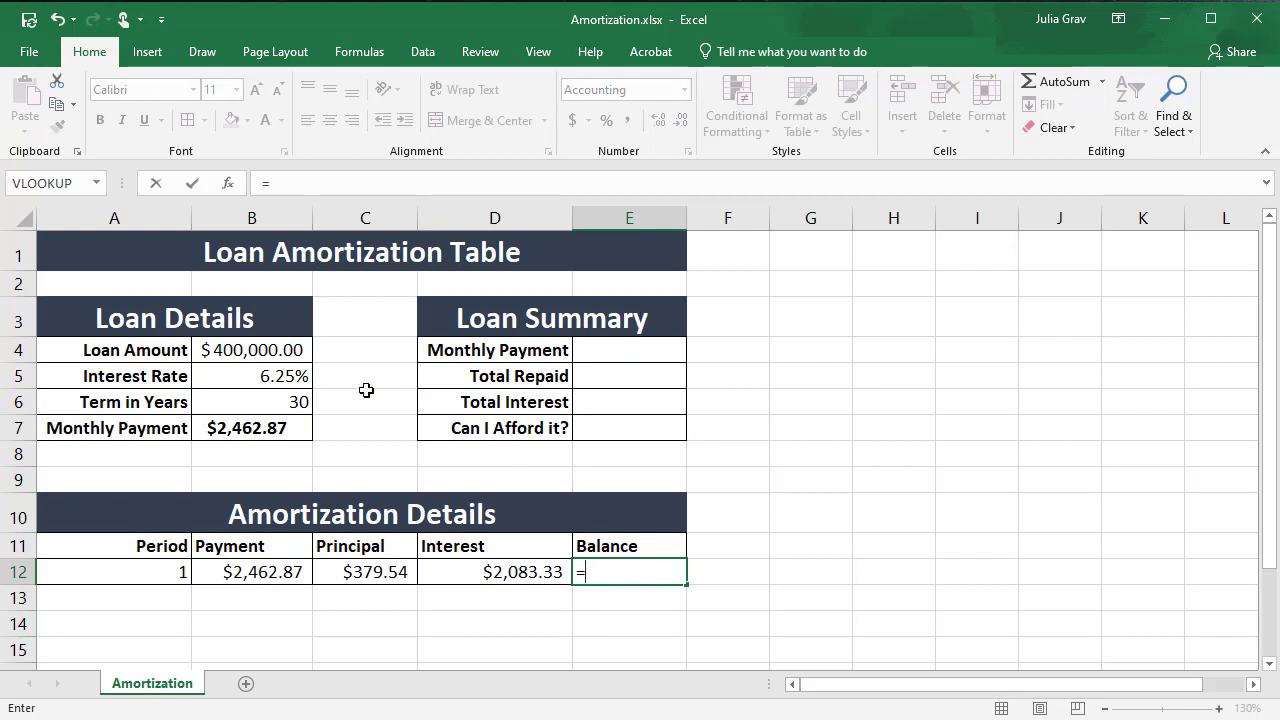
click(266, 352)
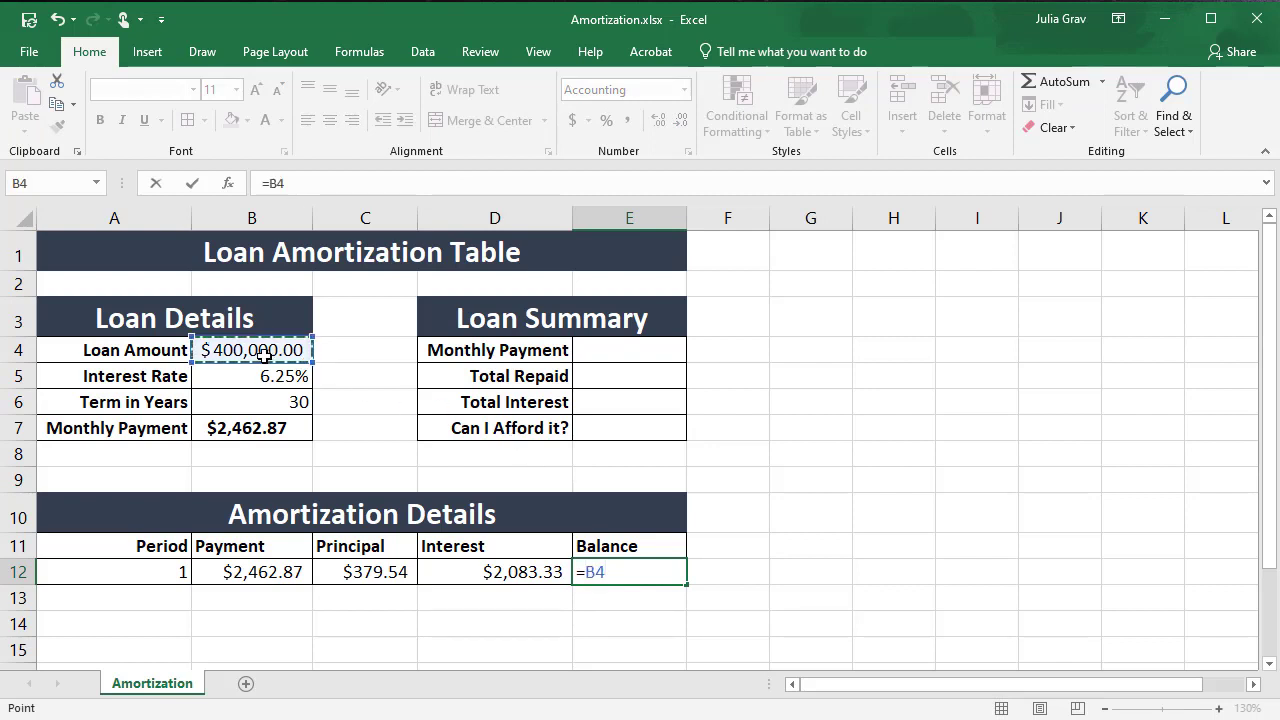
text(-)
click(350, 572)
key(Return)
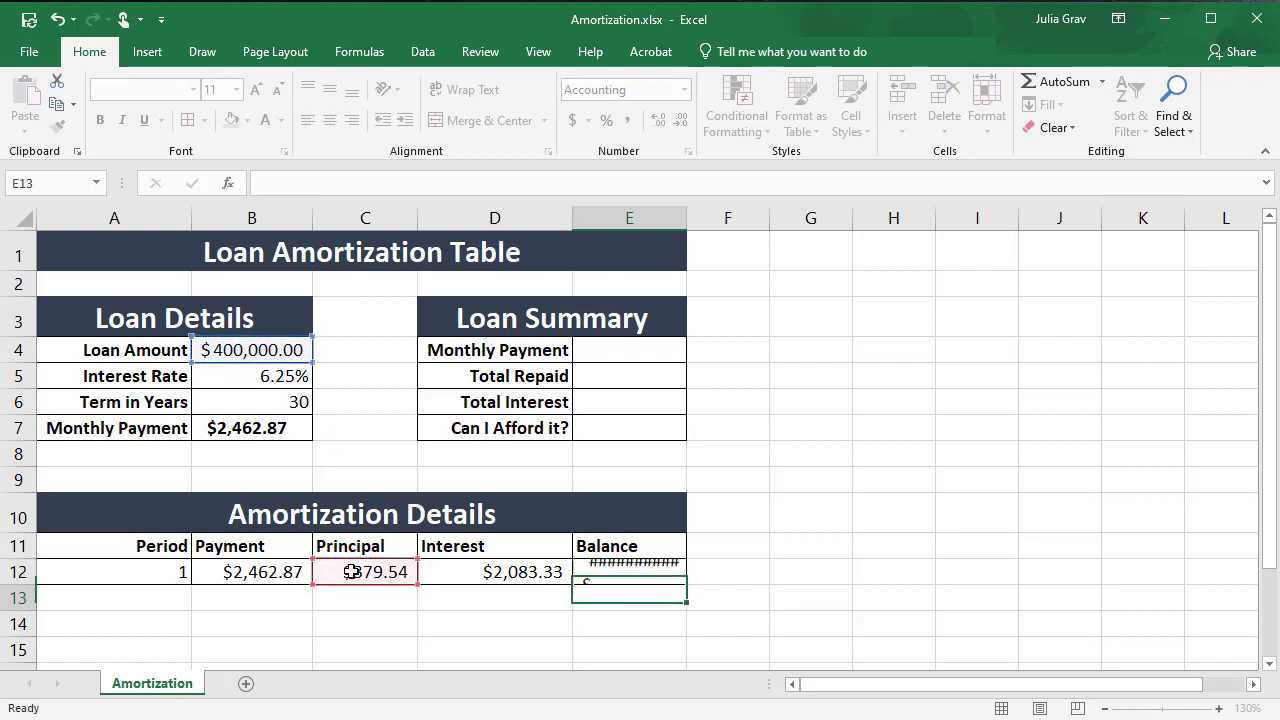
- AutoFit the width of column E so the Balance value in E12 fits
click(582, 572)
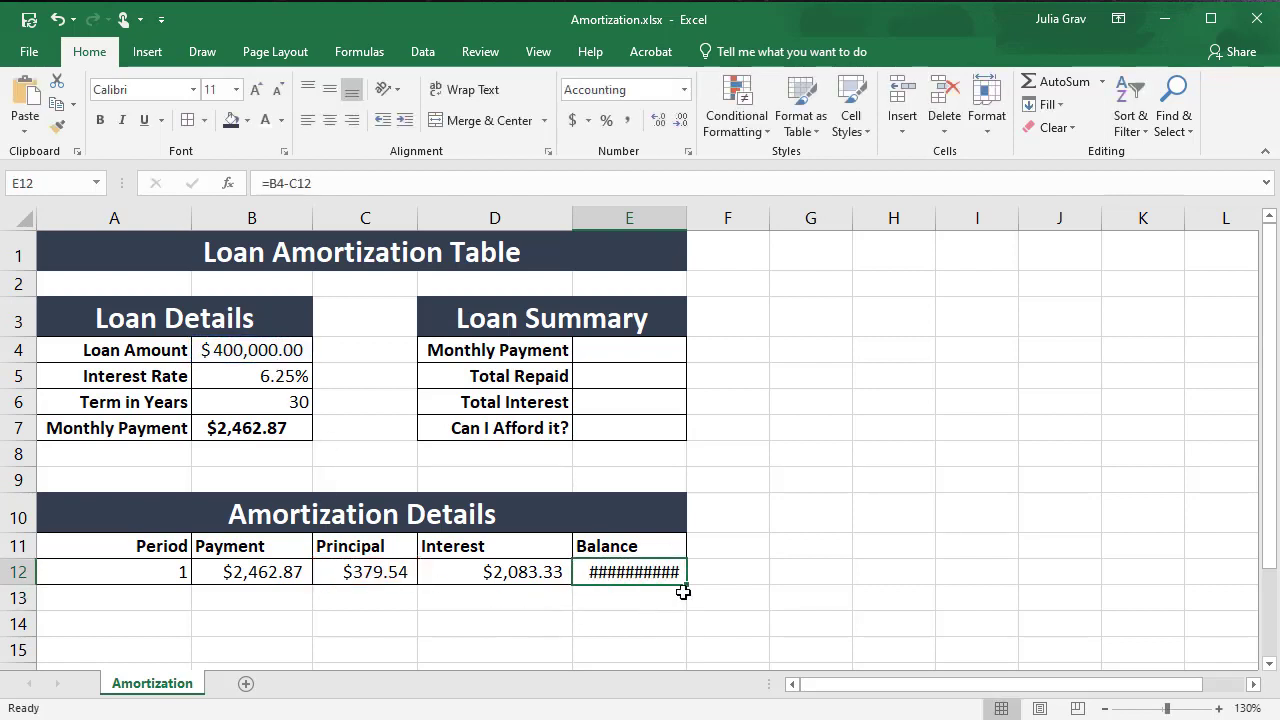
mouse_move(673, 573)
double_click(688, 215)
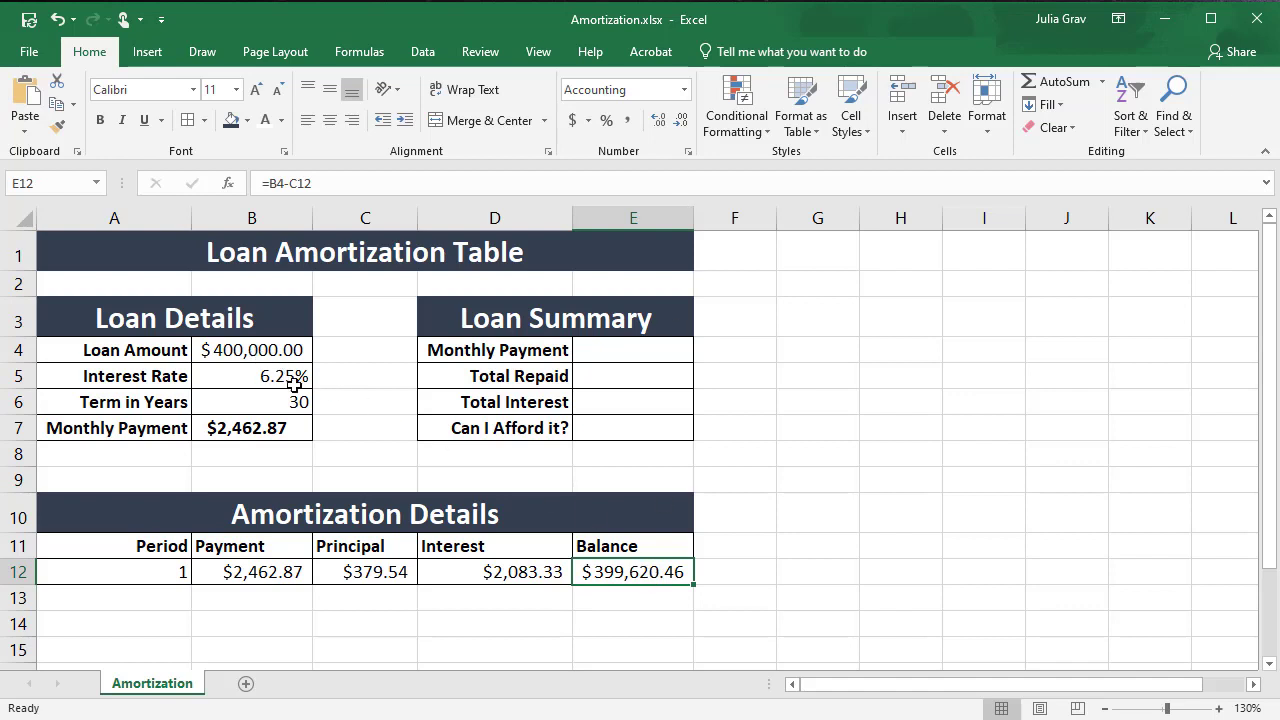
- Fill the Period column from A12 down to A15 as a series, numbering the periods 1 to 4
click(171, 571)
drag(192, 587, 185, 664)
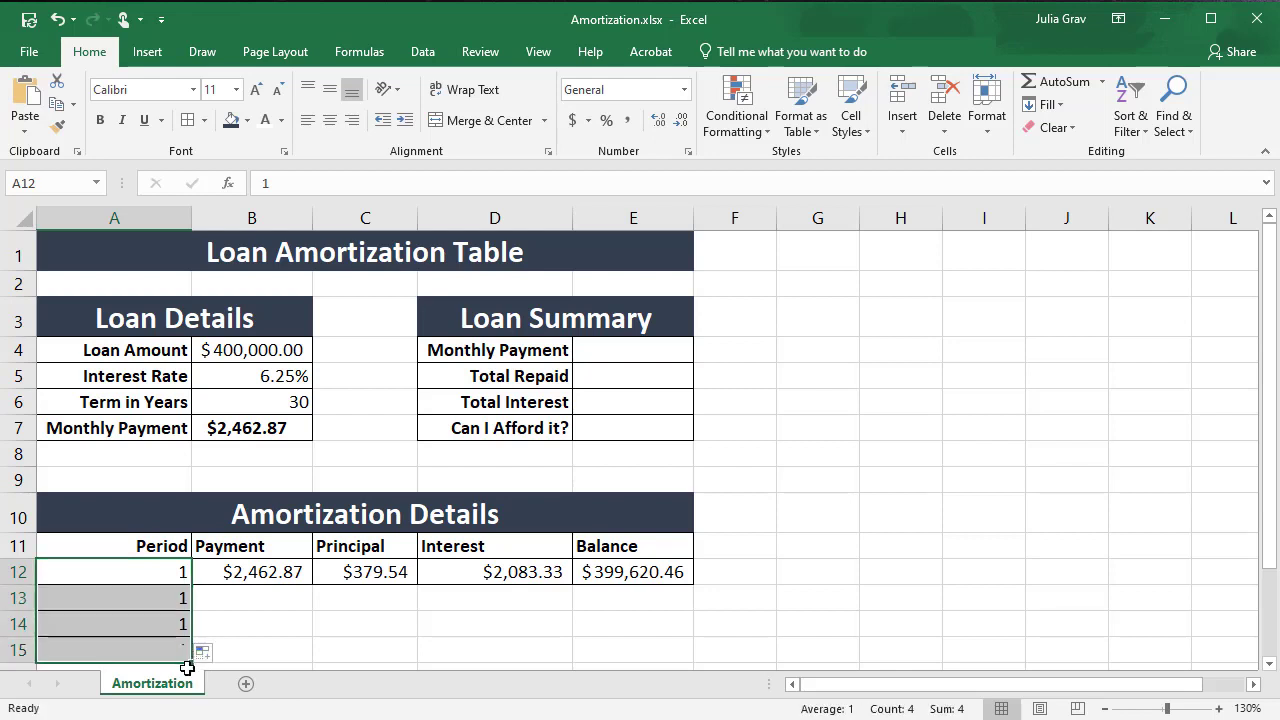
click(207, 650)
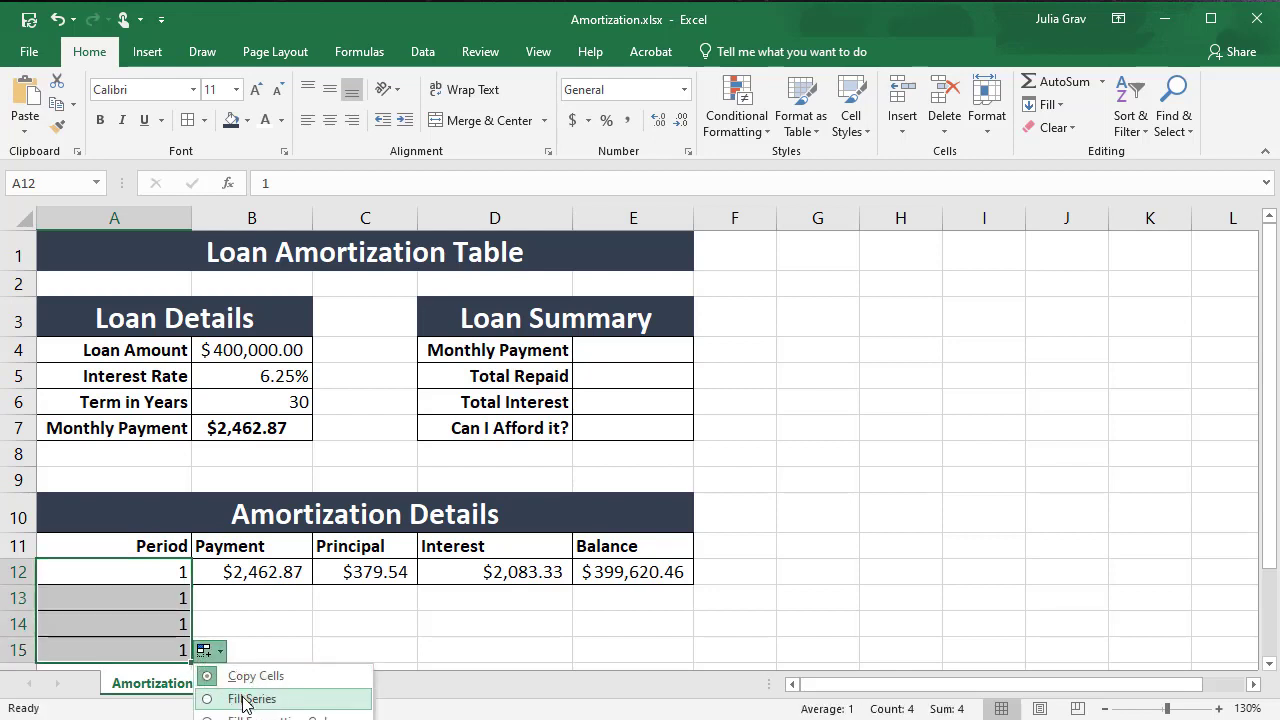
click(244, 700)
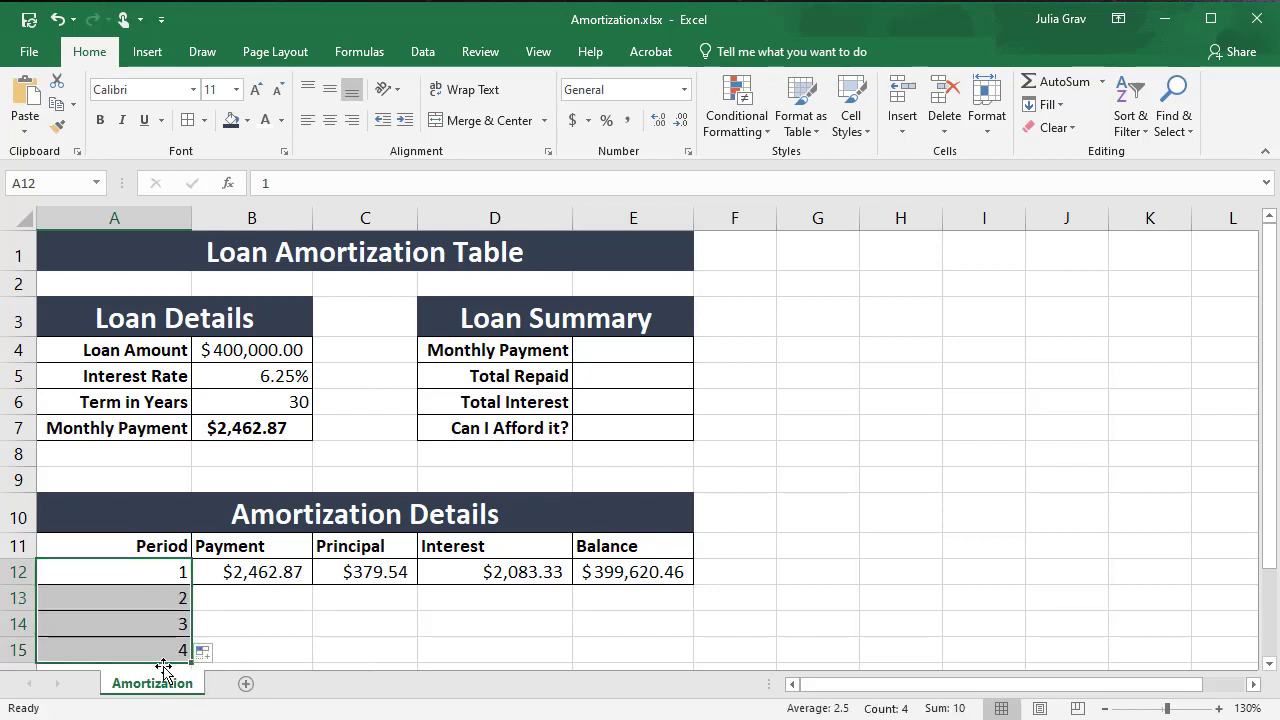
- Copy the Payment formula from B12 down through B15
click(262, 596)
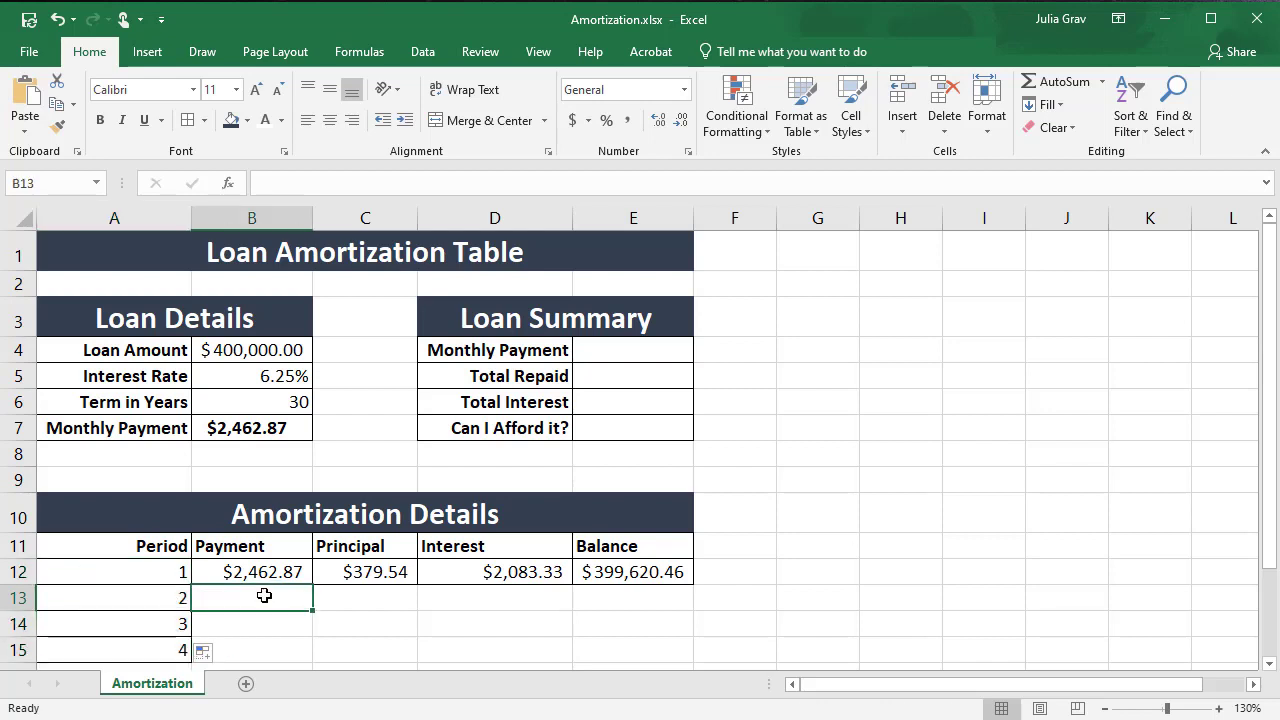
click(271, 571)
drag(313, 585, 314, 656)
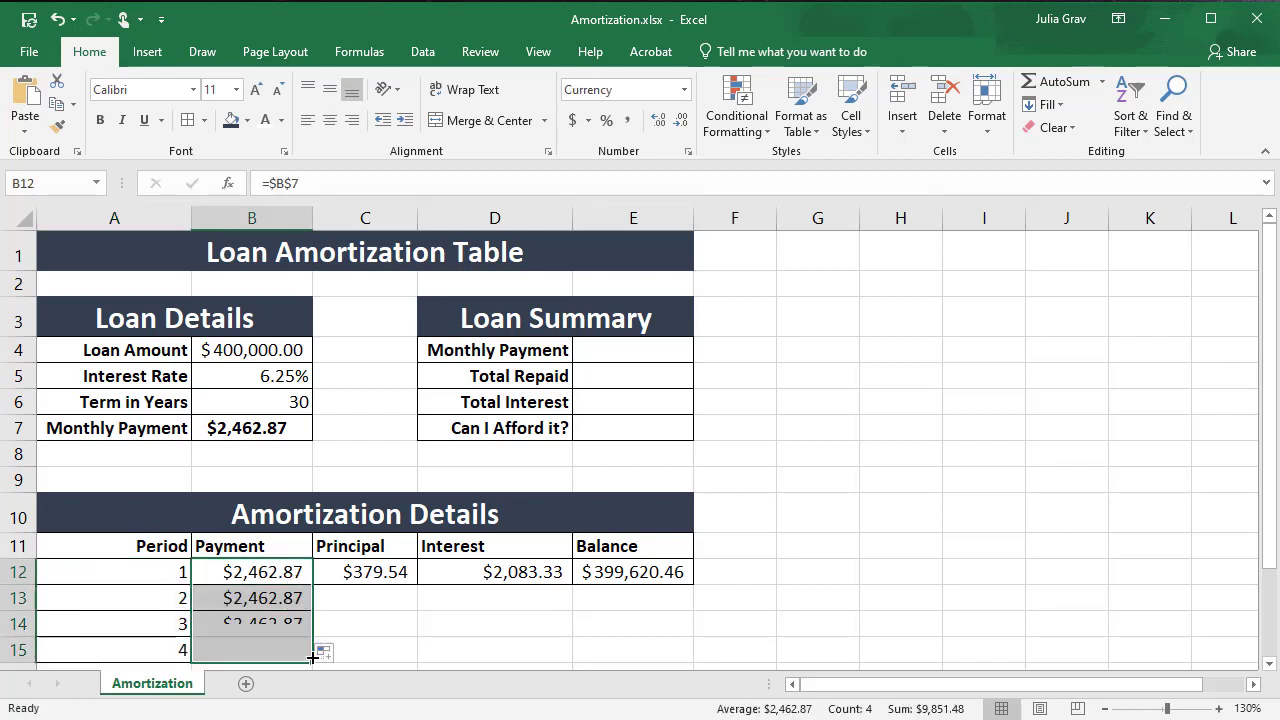
- Make the B6 reference absolute ($B$6) in the PPMT formula in C12, keeping the period reference A12 relative
click(368, 572)
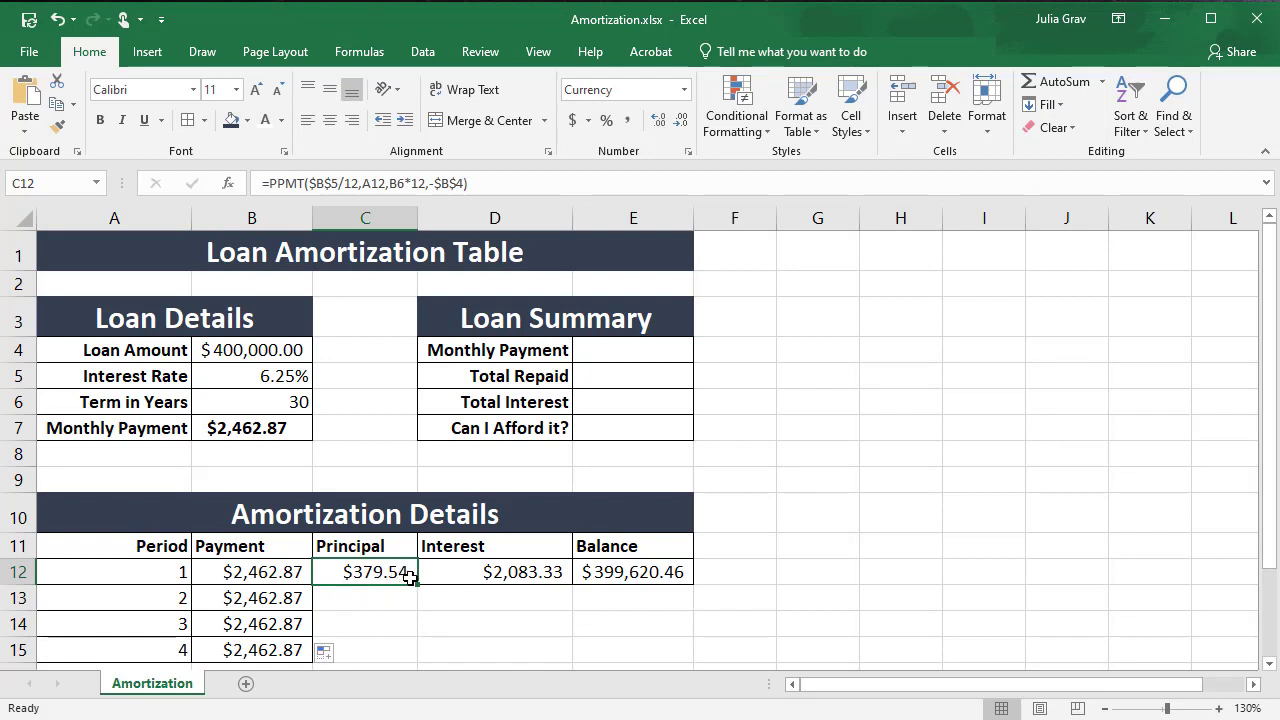
click(396, 183)
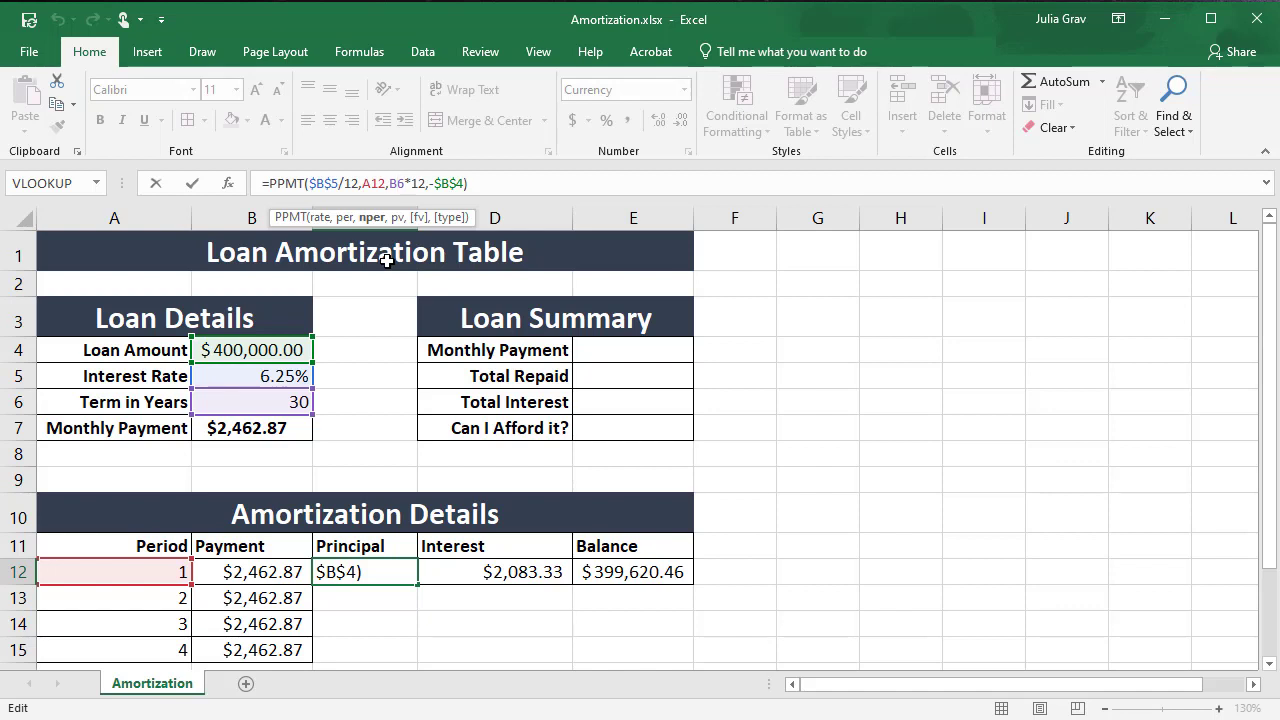
click(396, 183)
key(F4)
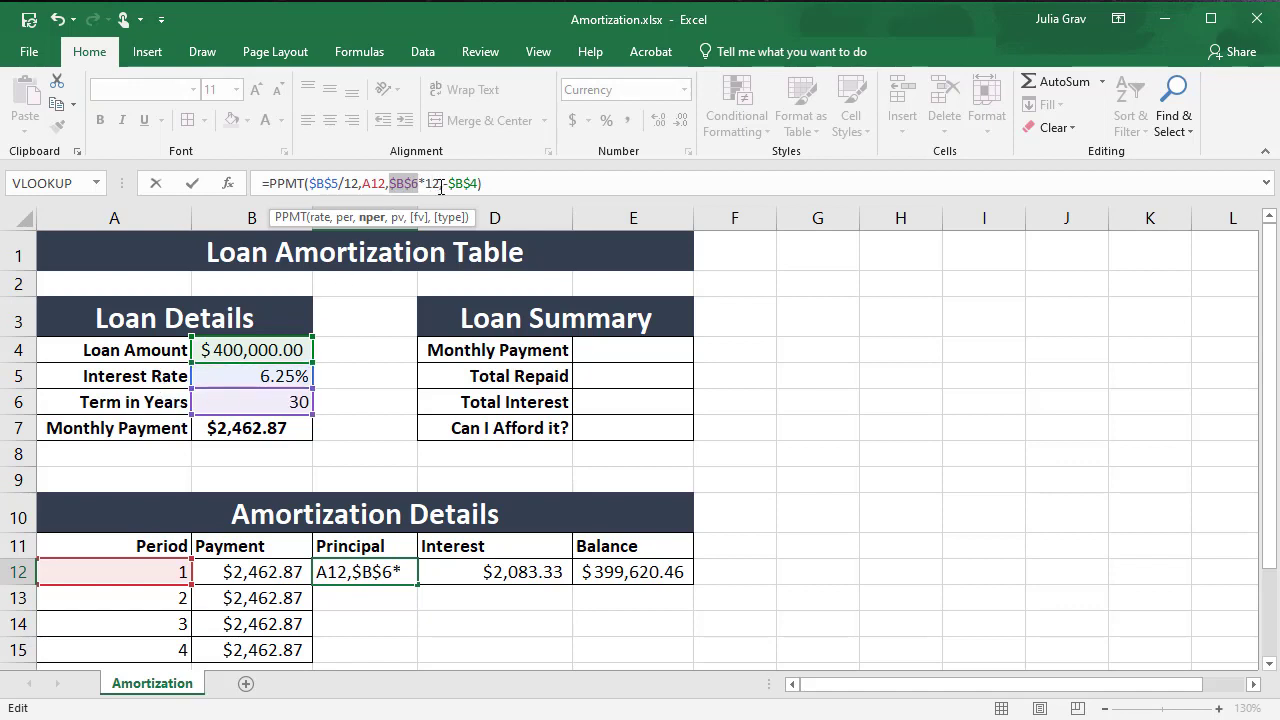
click(368, 183)
double_click(370, 183)
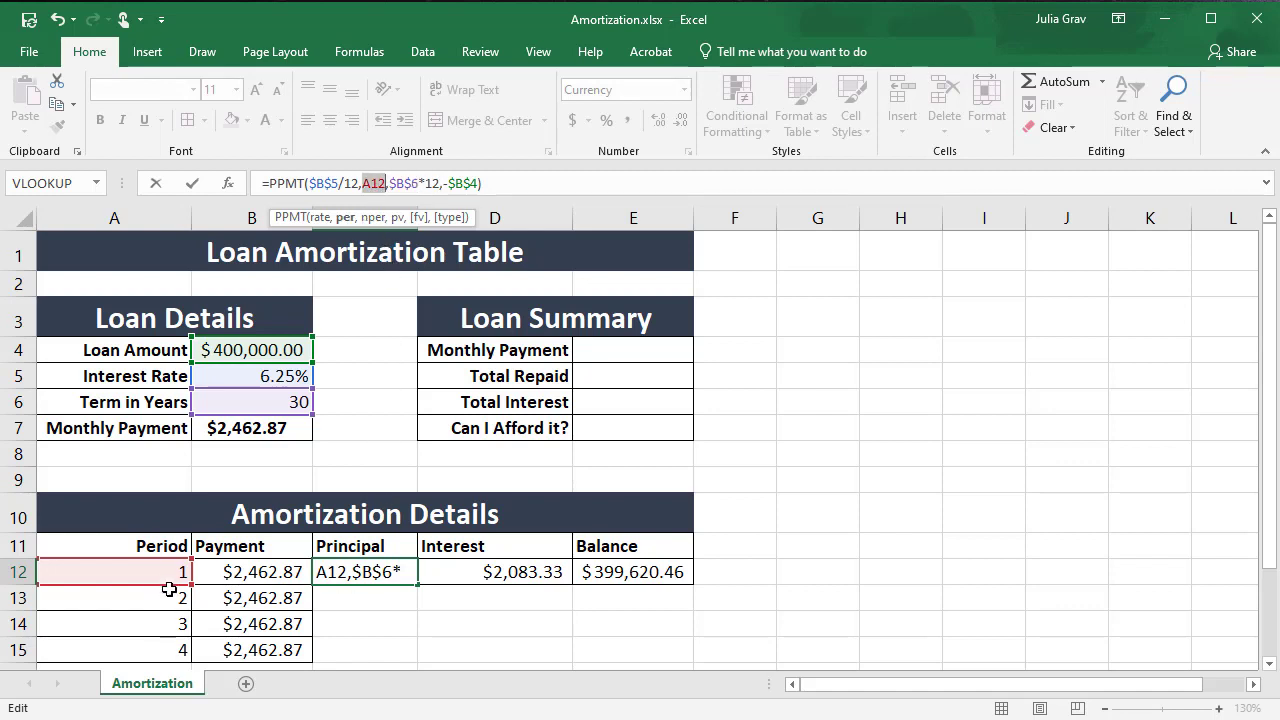
key(Return)
- Copy the Principal formula from C12 into C13, check its cell references, and extend it down to C15
click(399, 576)
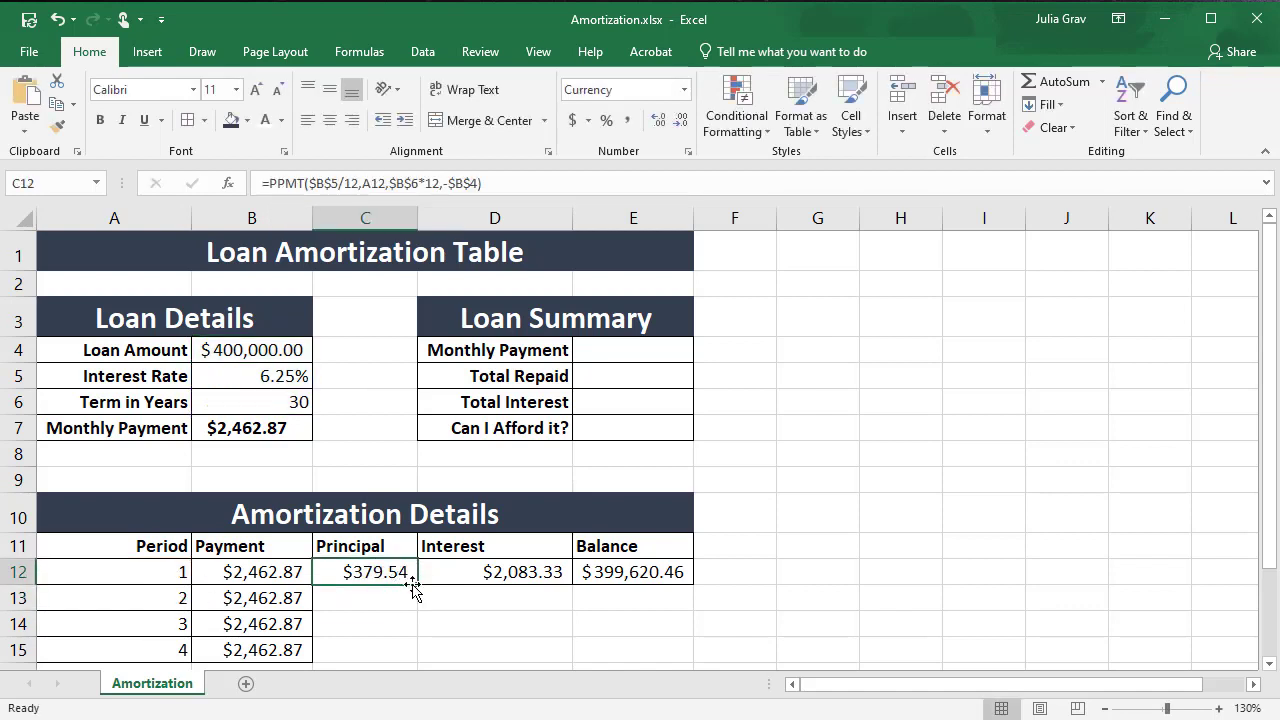
drag(418, 589, 418, 609)
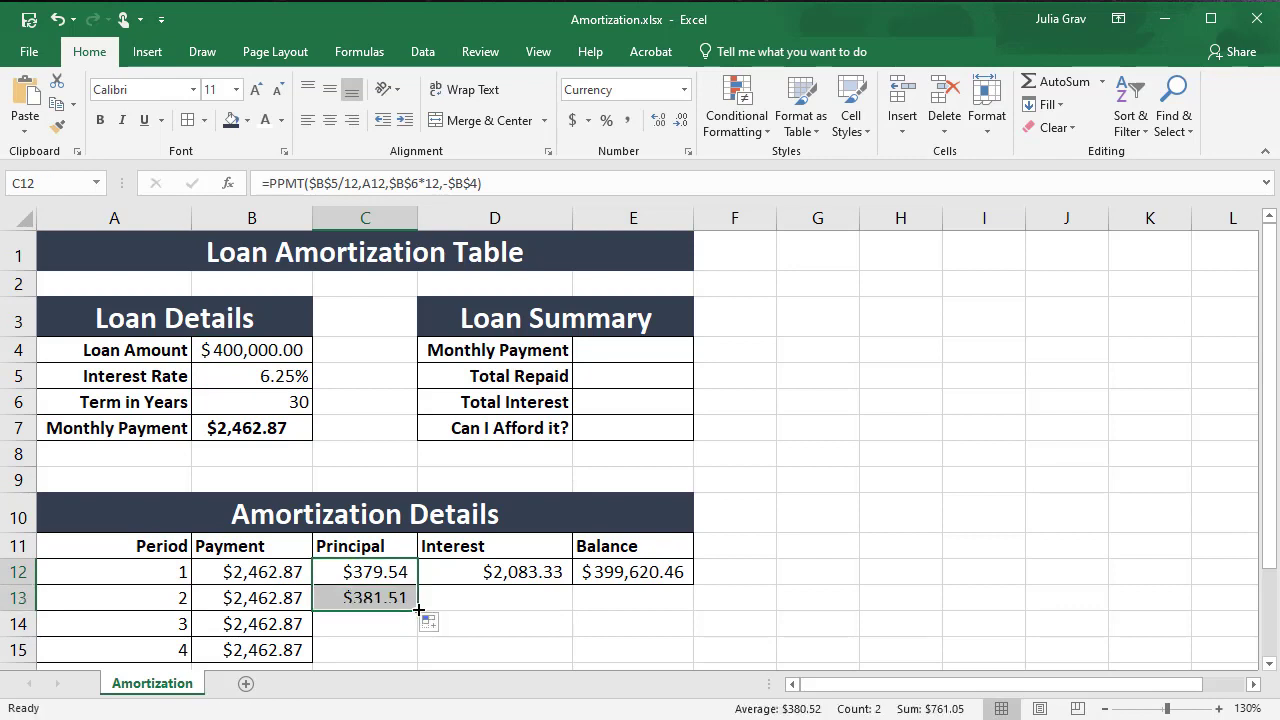
click(412, 182)
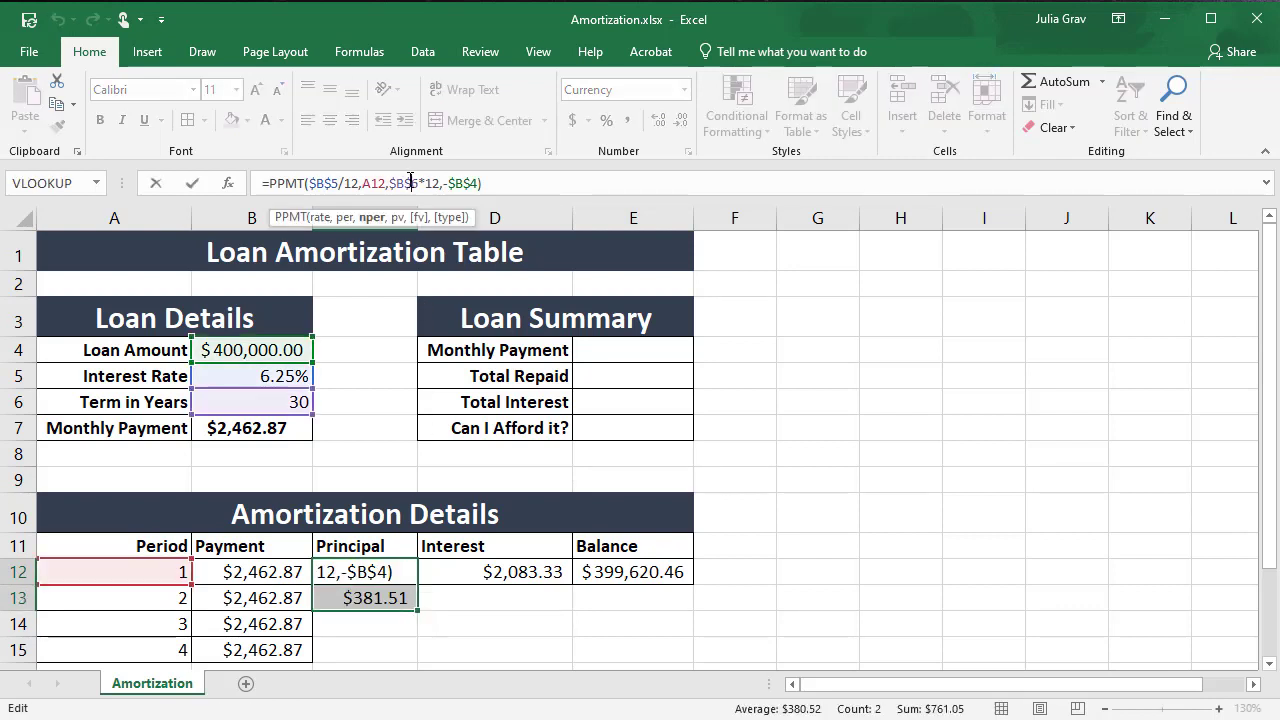
click(376, 600)
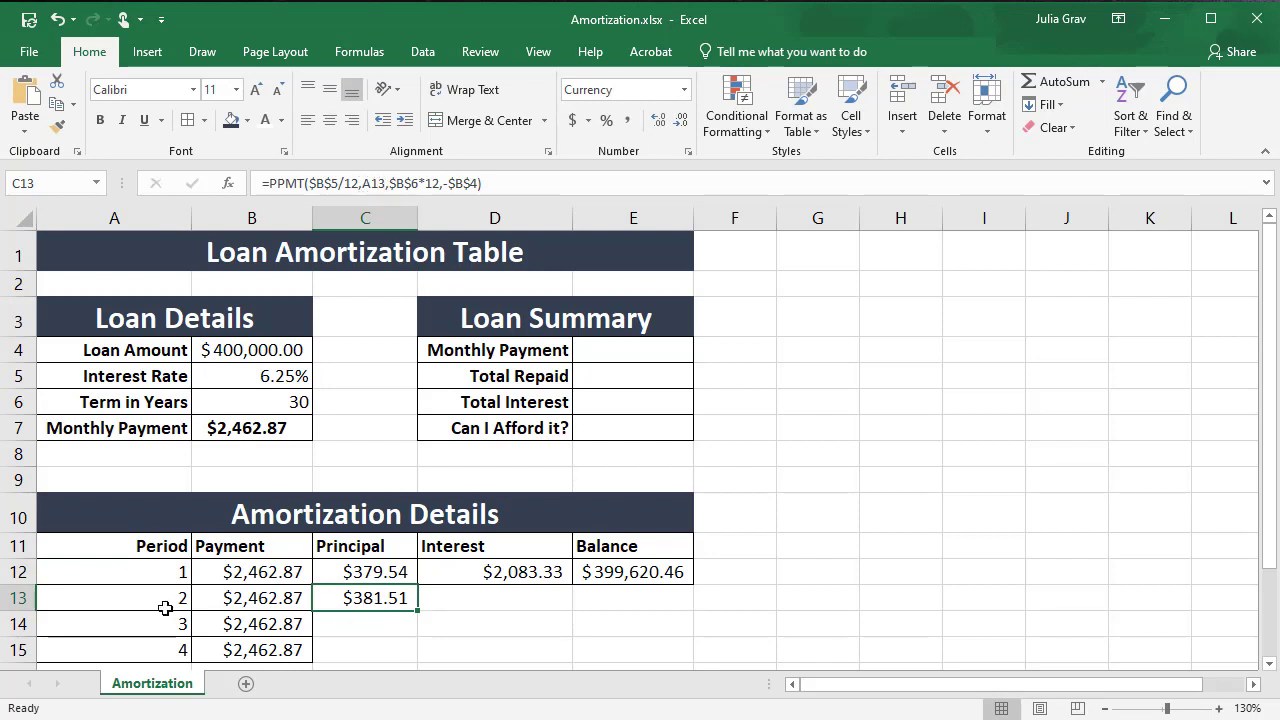
click(385, 571)
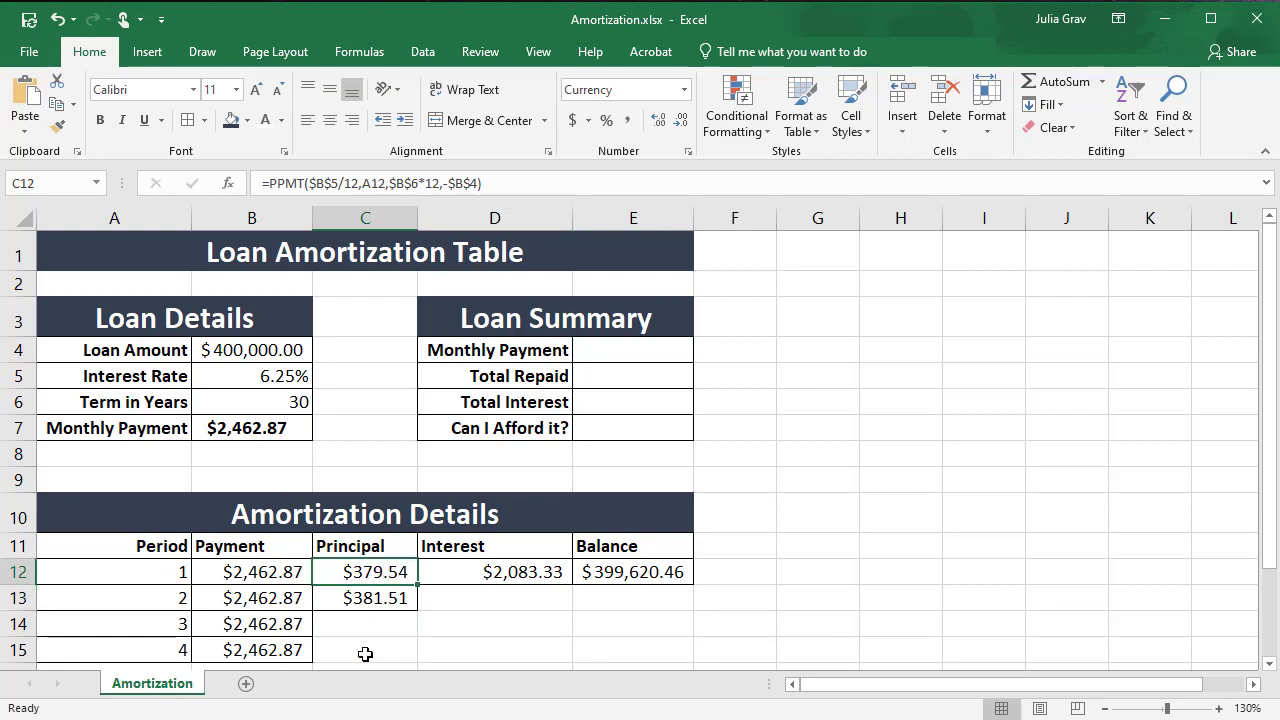
click(372, 604)
drag(420, 609, 414, 657)
- Make the B6 reference absolute ($B$6) in the IPMT formula in D12 and copy the formula down through D15
click(488, 575)
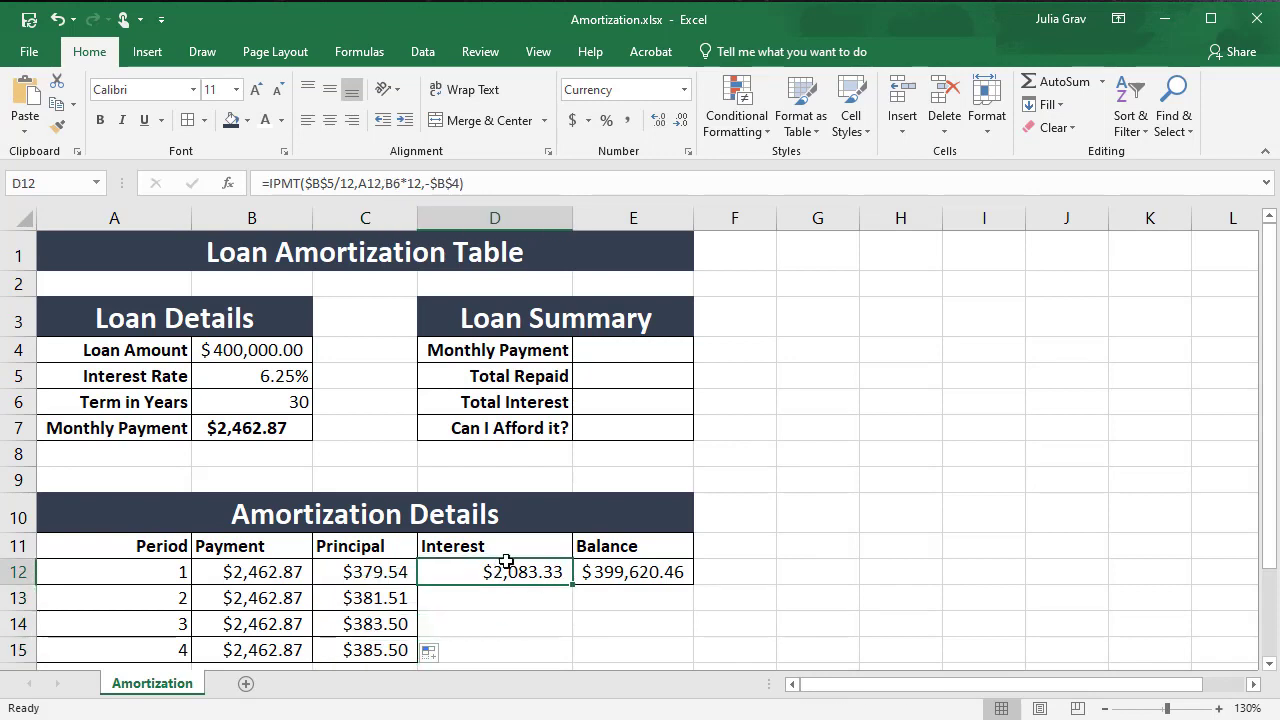
click(393, 186)
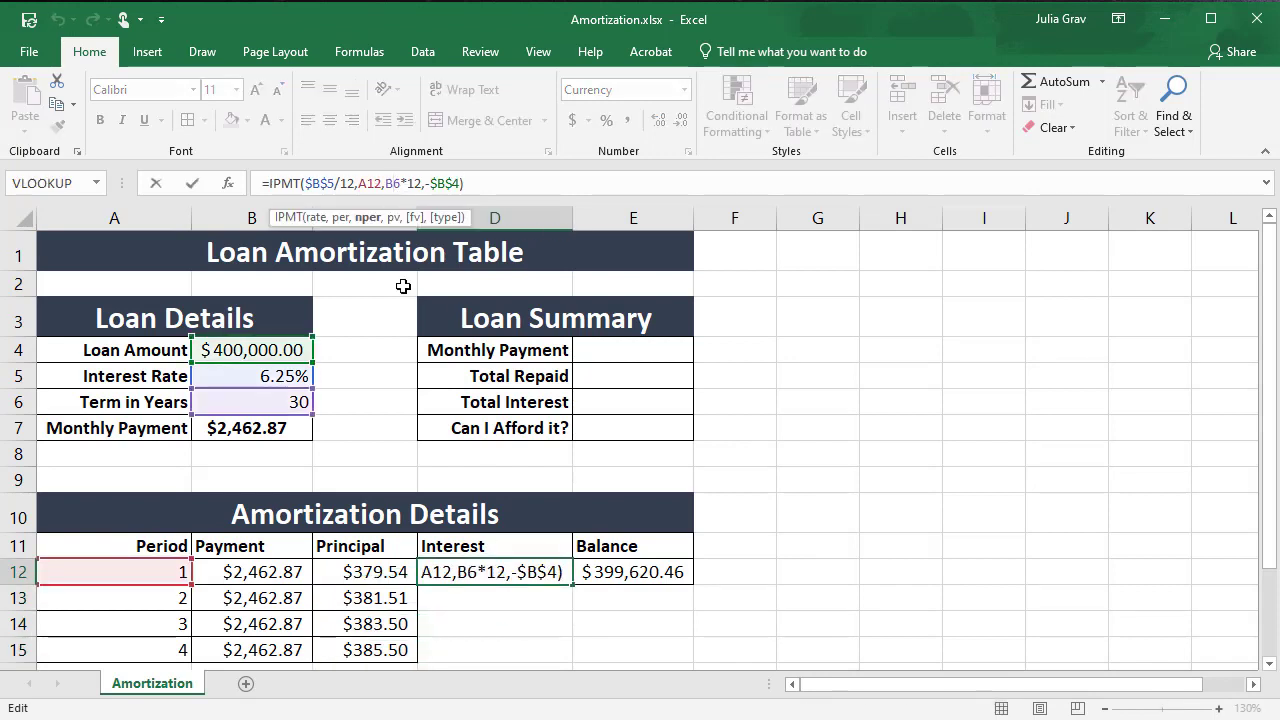
key(F4)
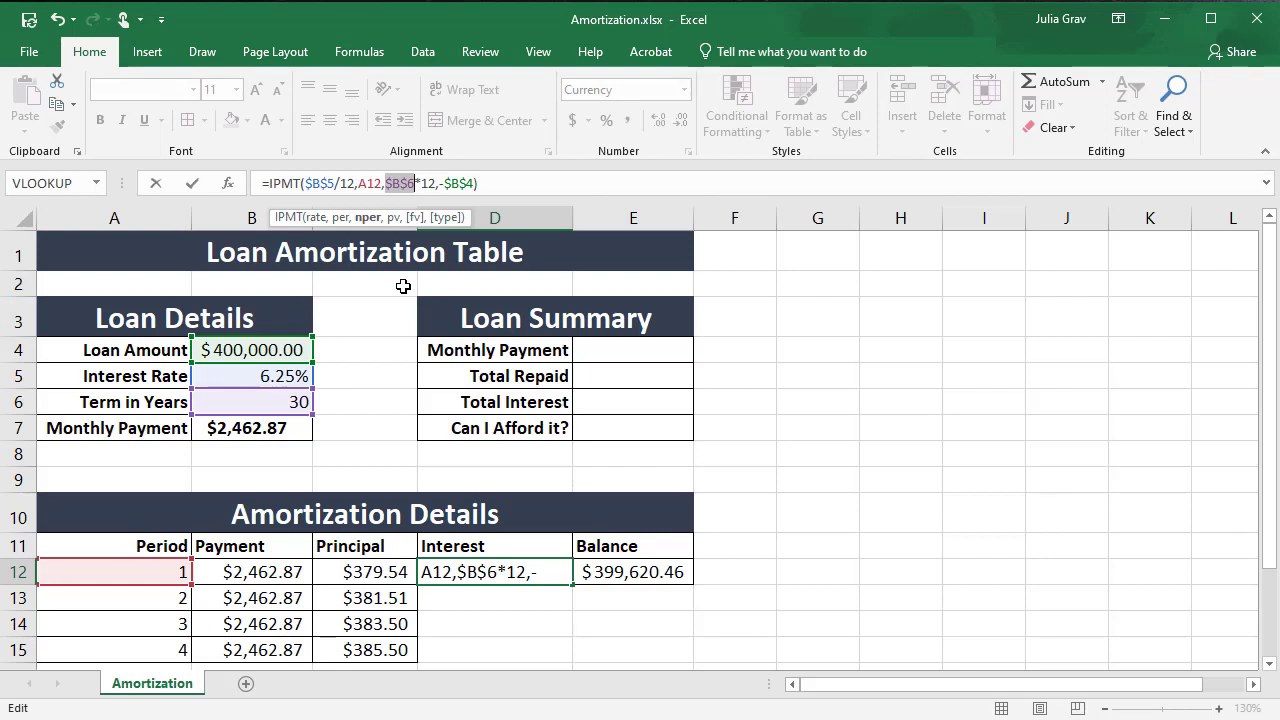
key(ctrl+Return)
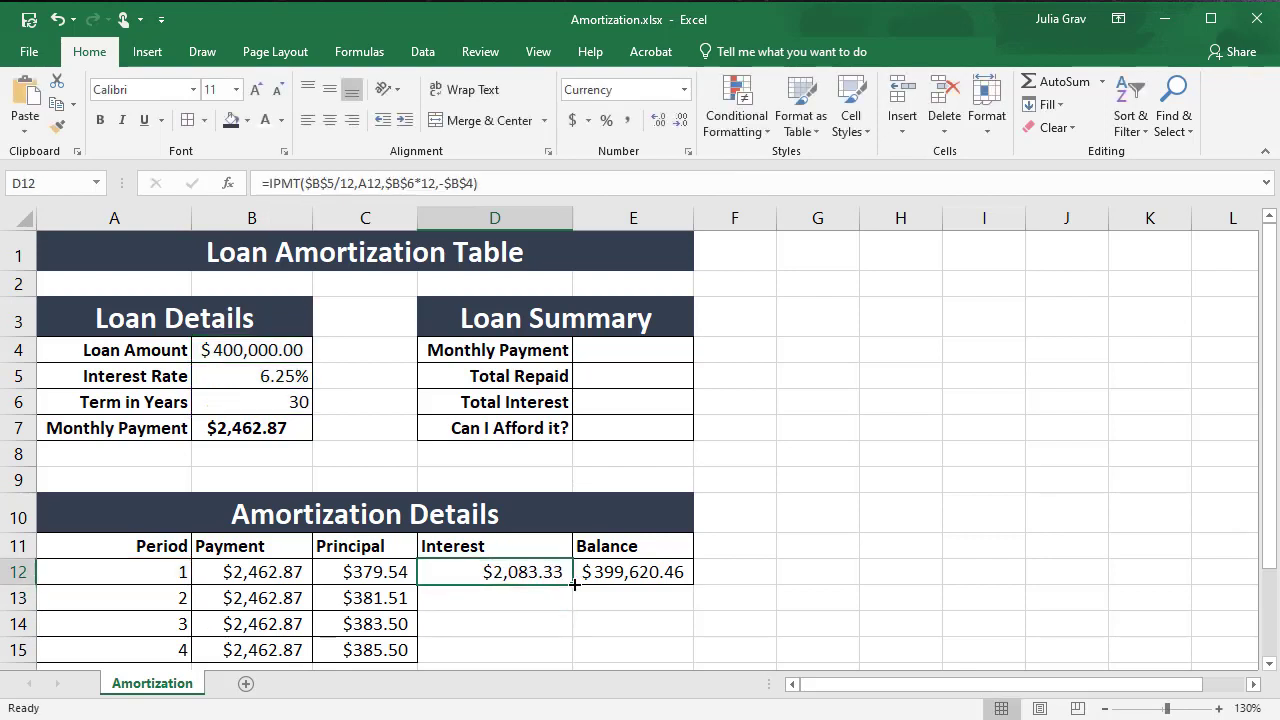
drag(575, 584, 577, 650)
- Enter the formula =E12-C13 in E13 to calculate the second period's balance from the previous balance and principal
click(637, 572)
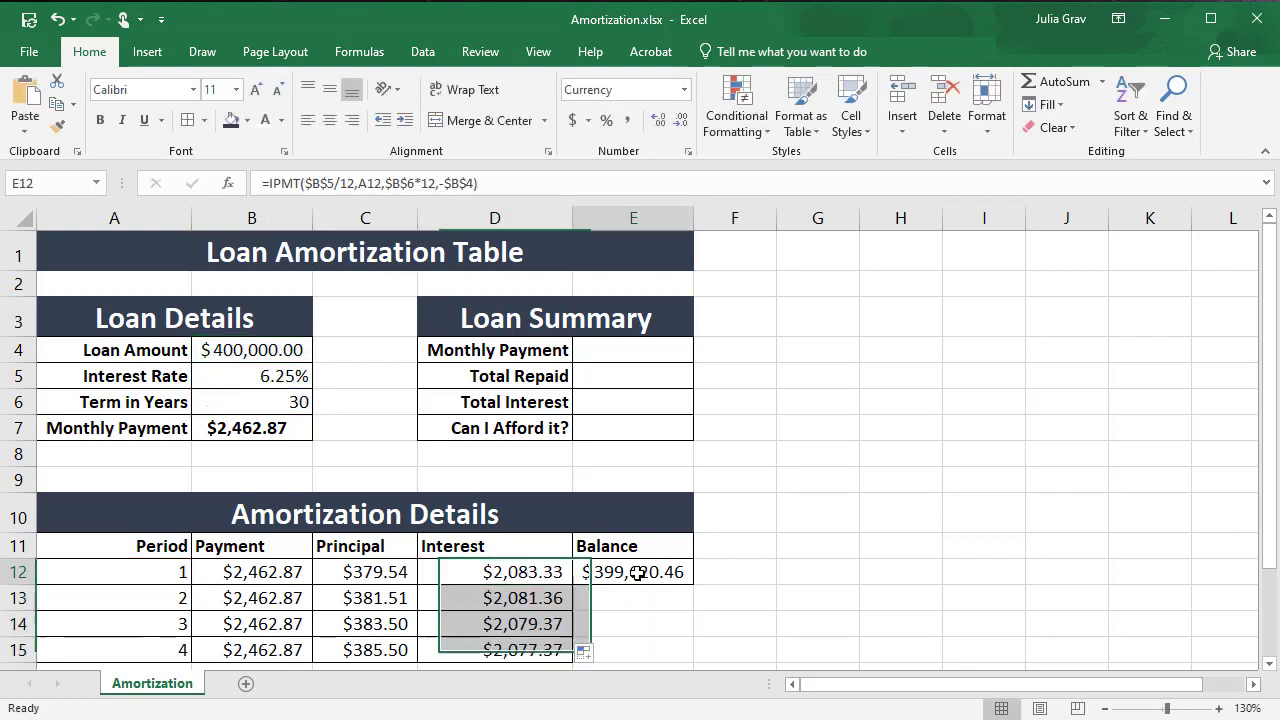
click(642, 598)
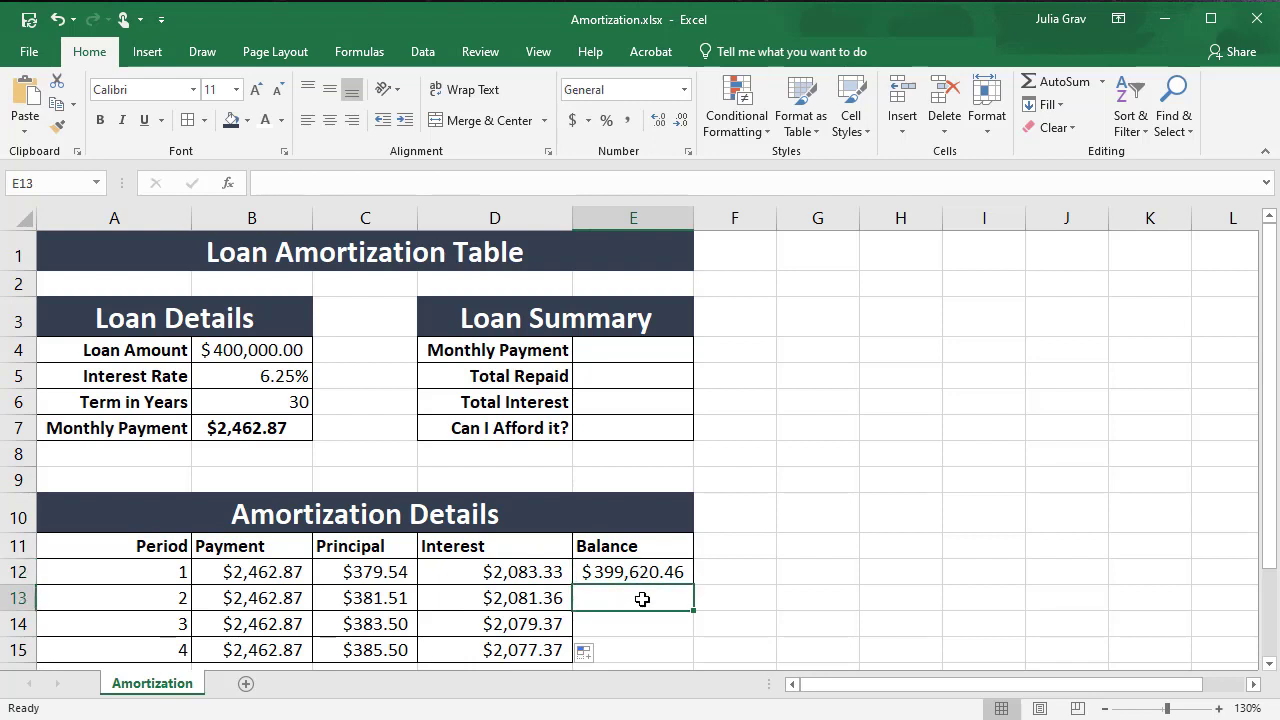
text(=)
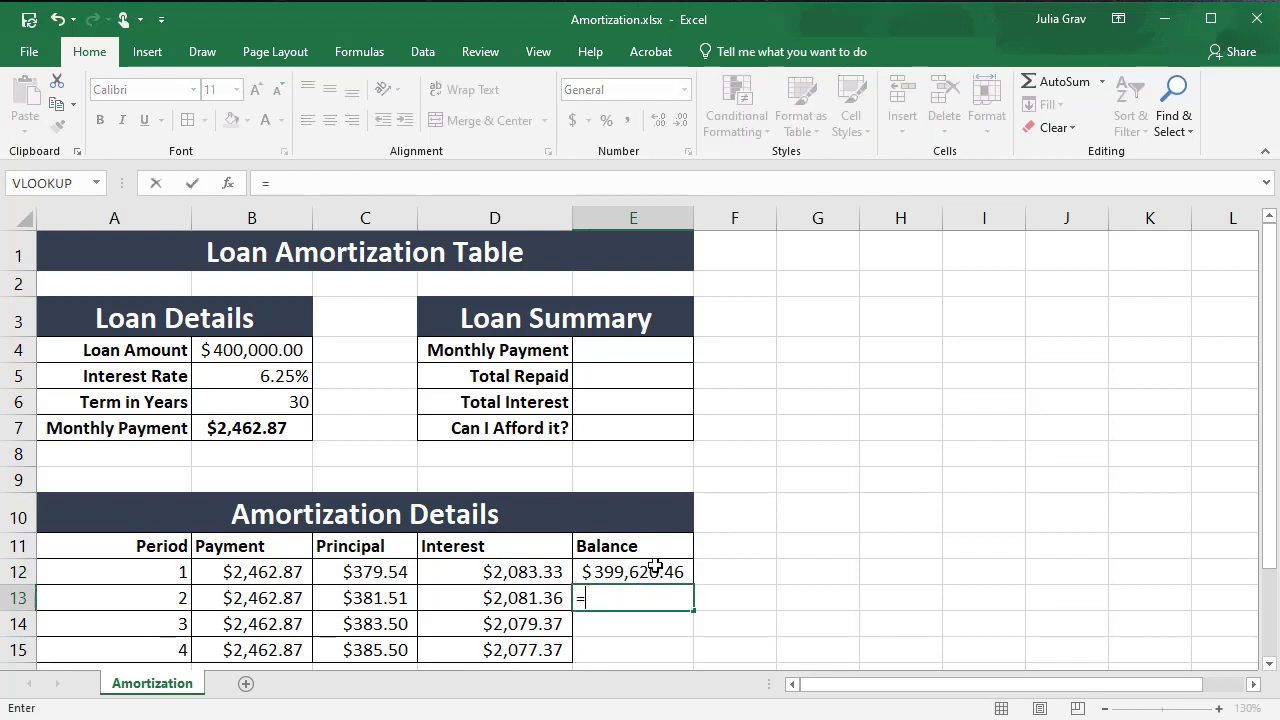
click(645, 572)
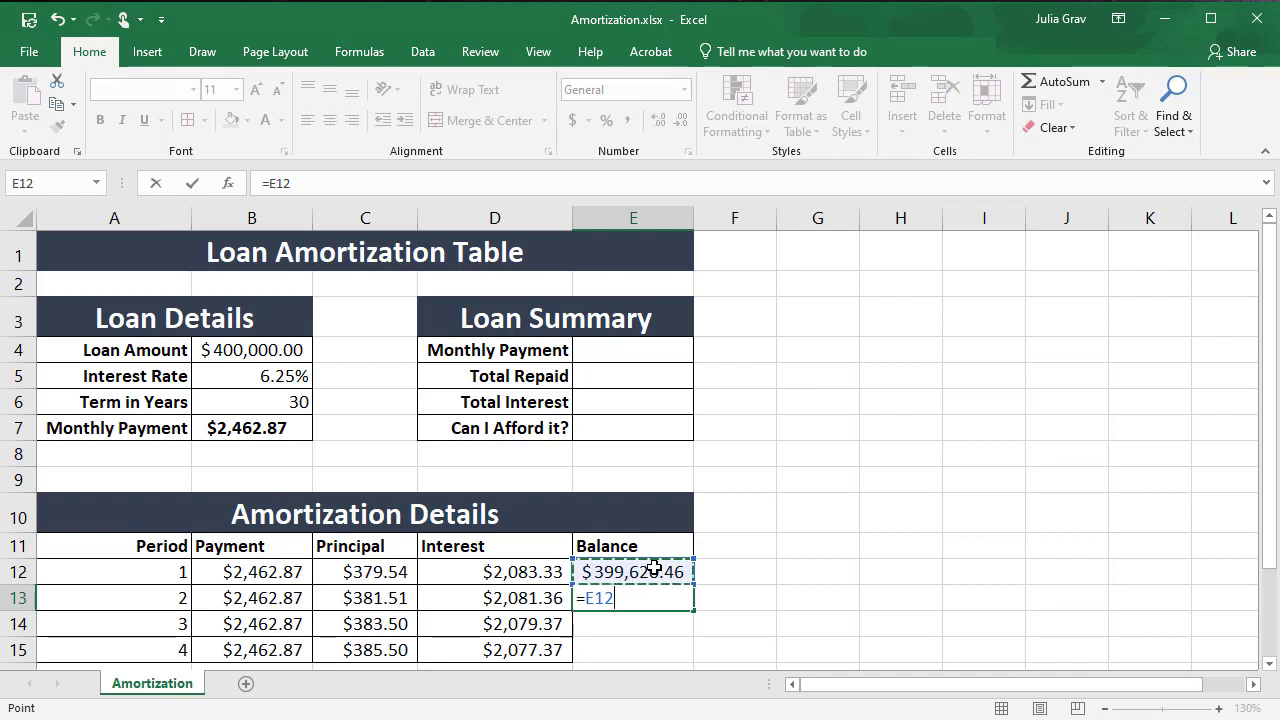
click(479, 184)
text(-)
click(347, 601)
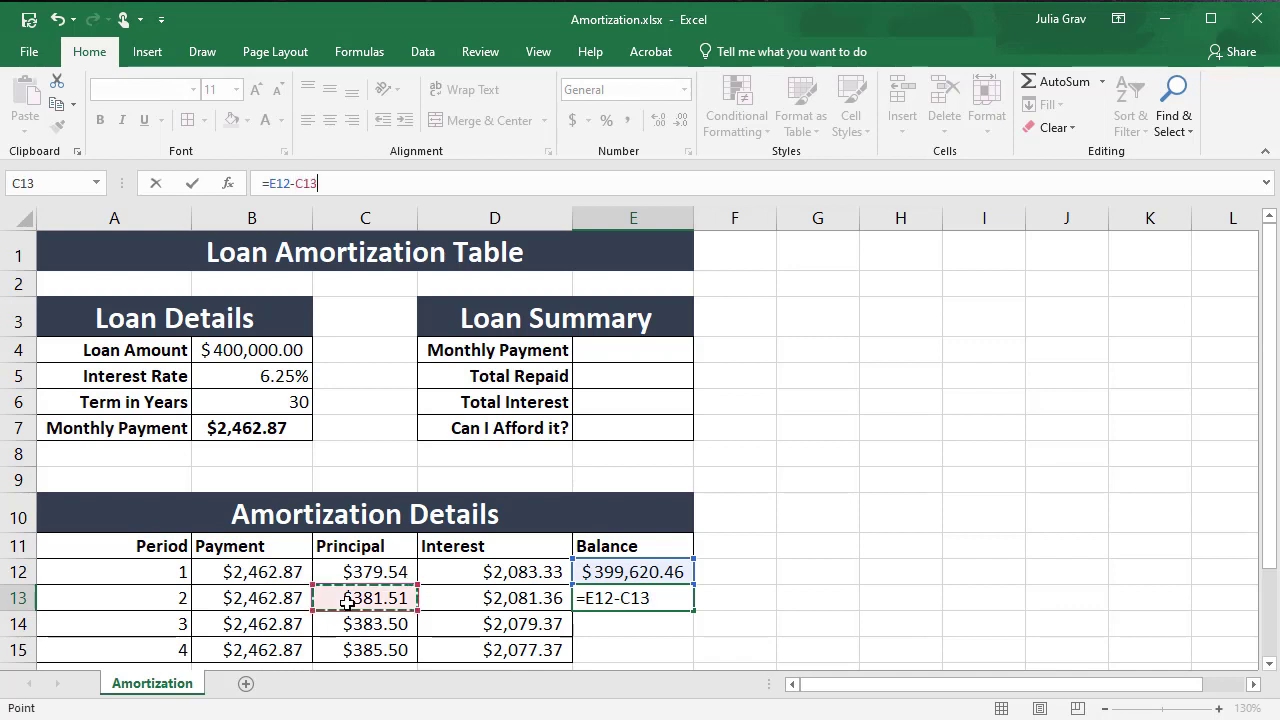
key(Return)
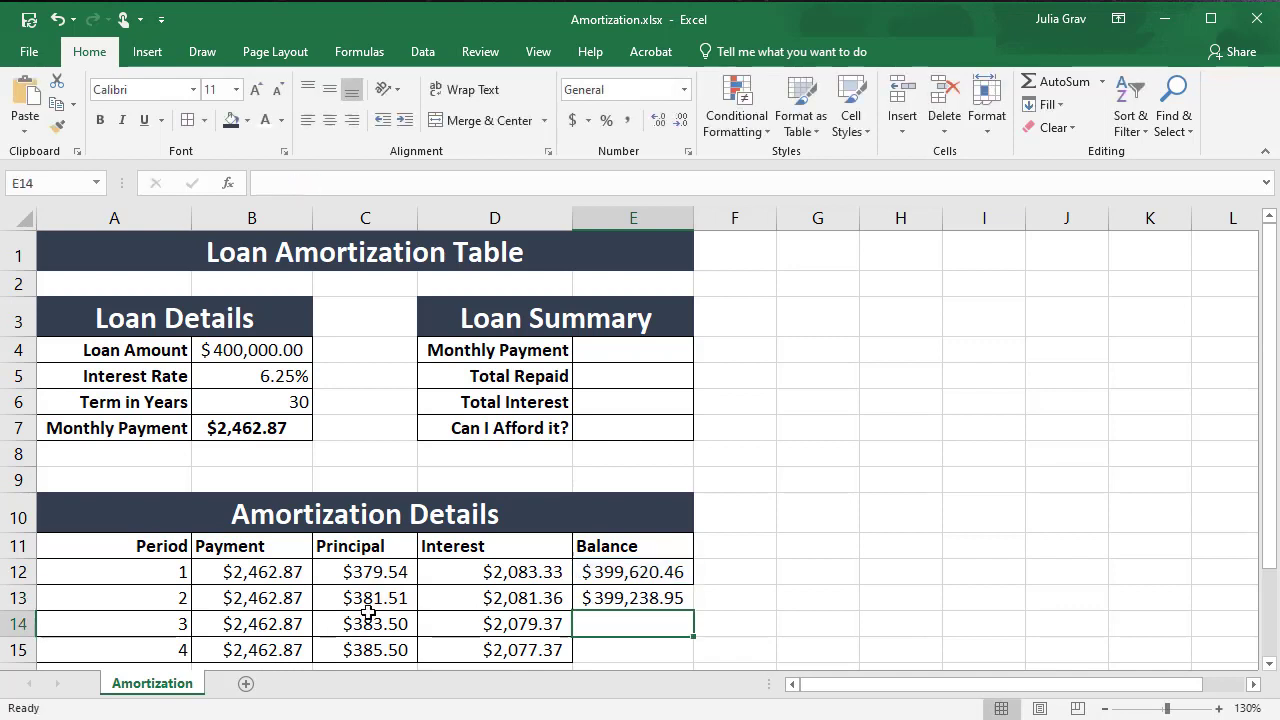
- Copy the Balance formula from E13 down through E15 and check the cell references in E15
click(590, 600)
drag(694, 610, 691, 655)
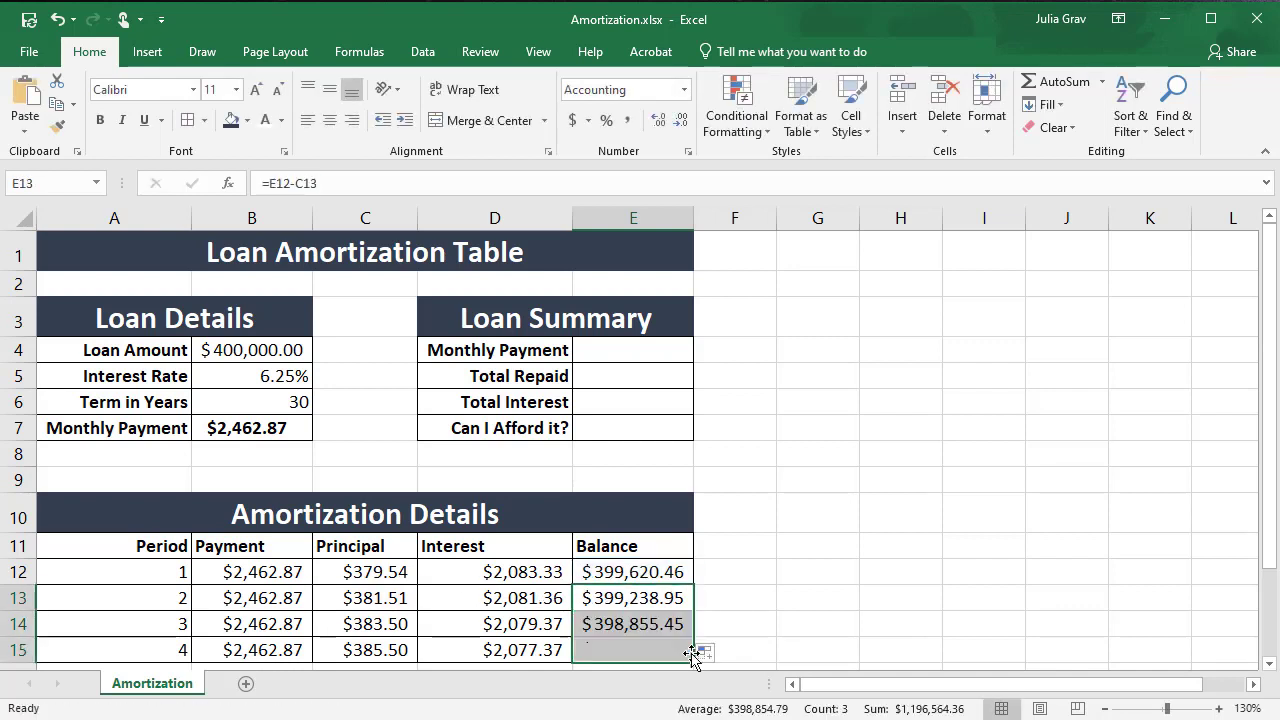
double_click(643, 651)
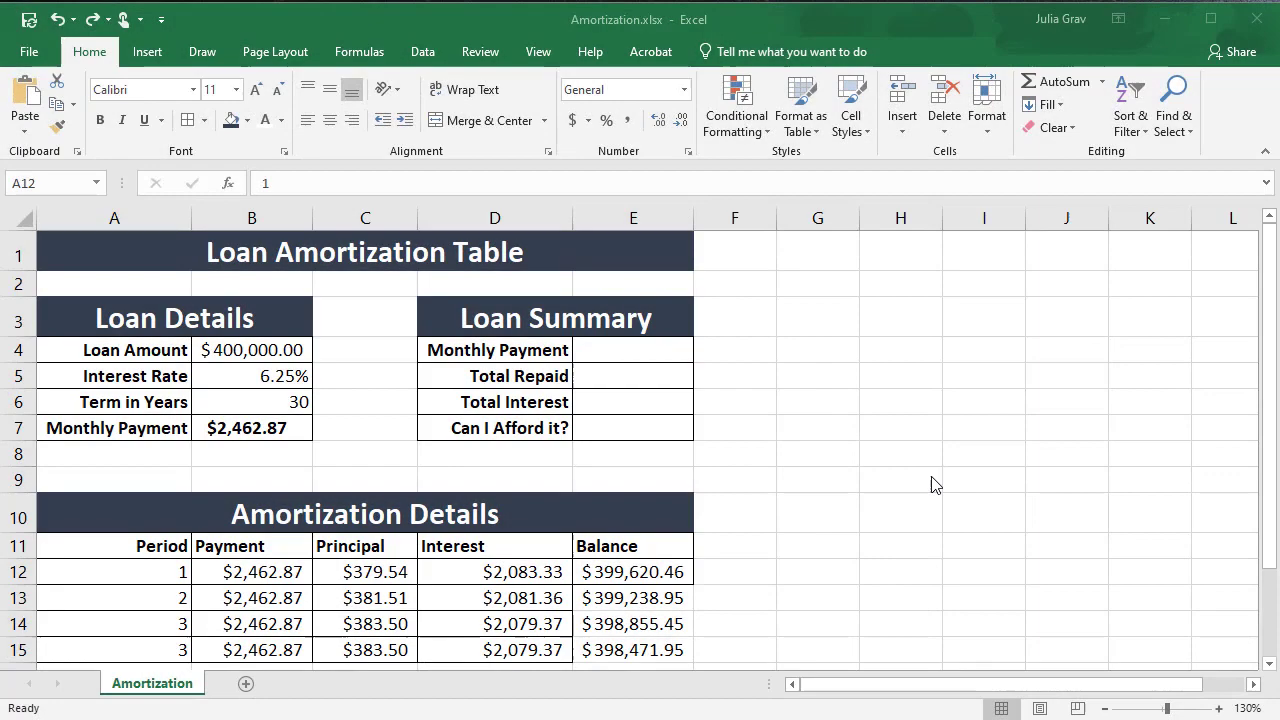
- Fill the Period column from A12 with a linear series in columns, using step value 1 and stop value 360
scroll(932, 484, down, 1)
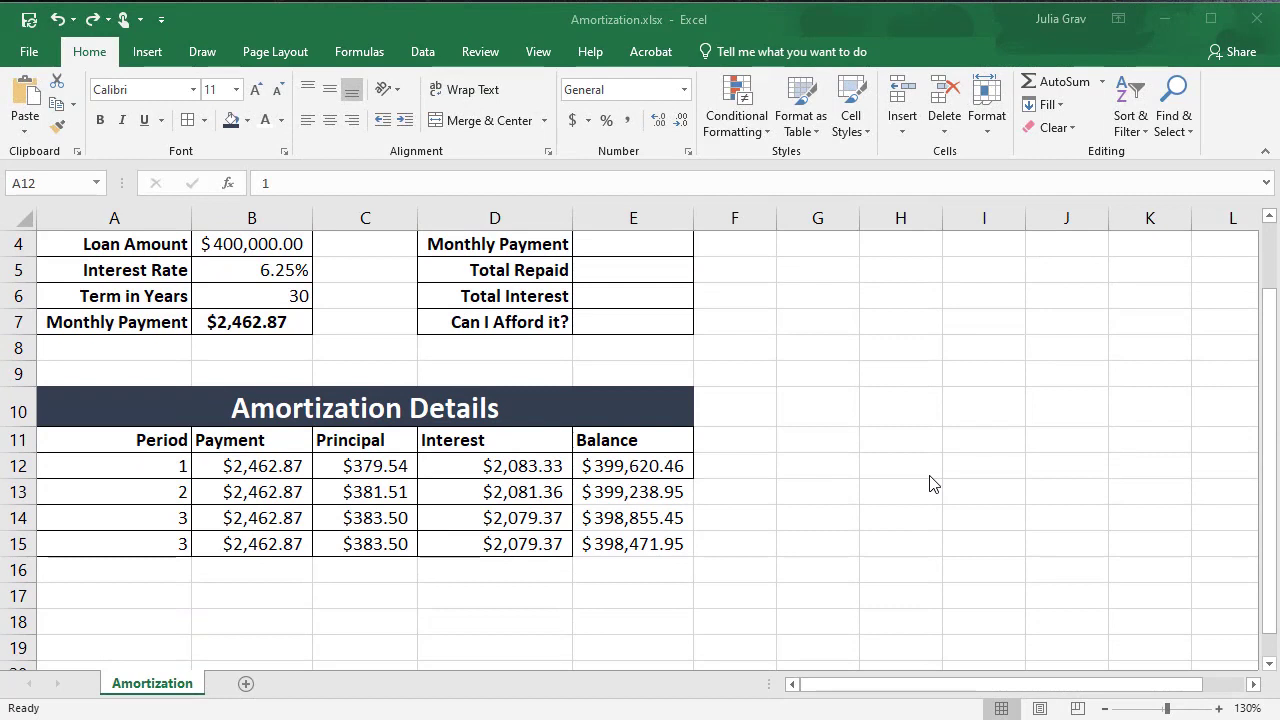
scroll(932, 484, down, 1)
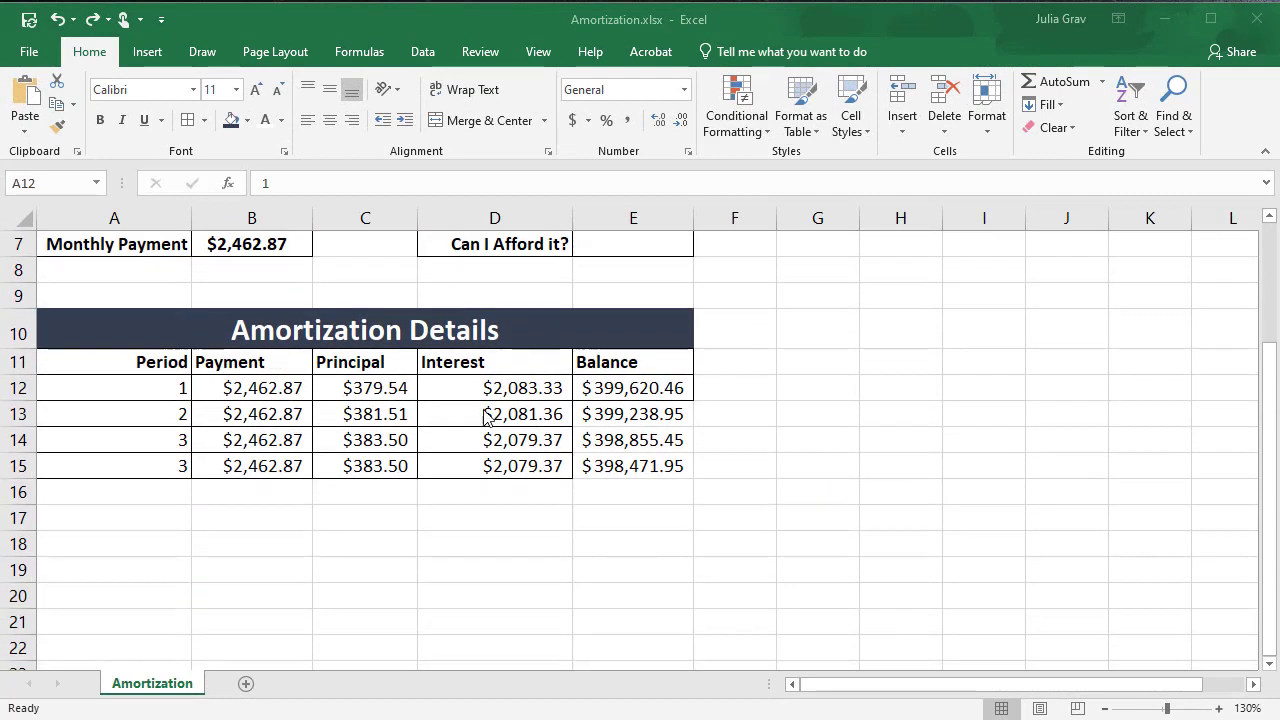
click(158, 389)
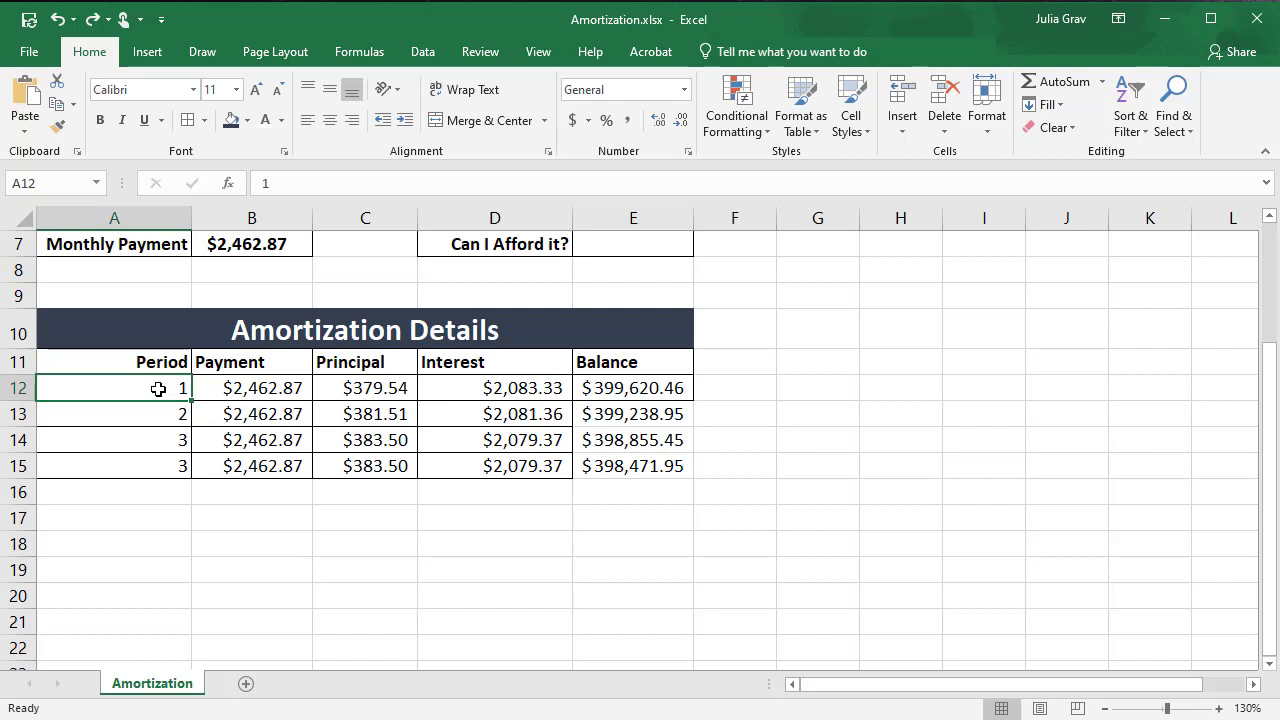
click(1045, 104)
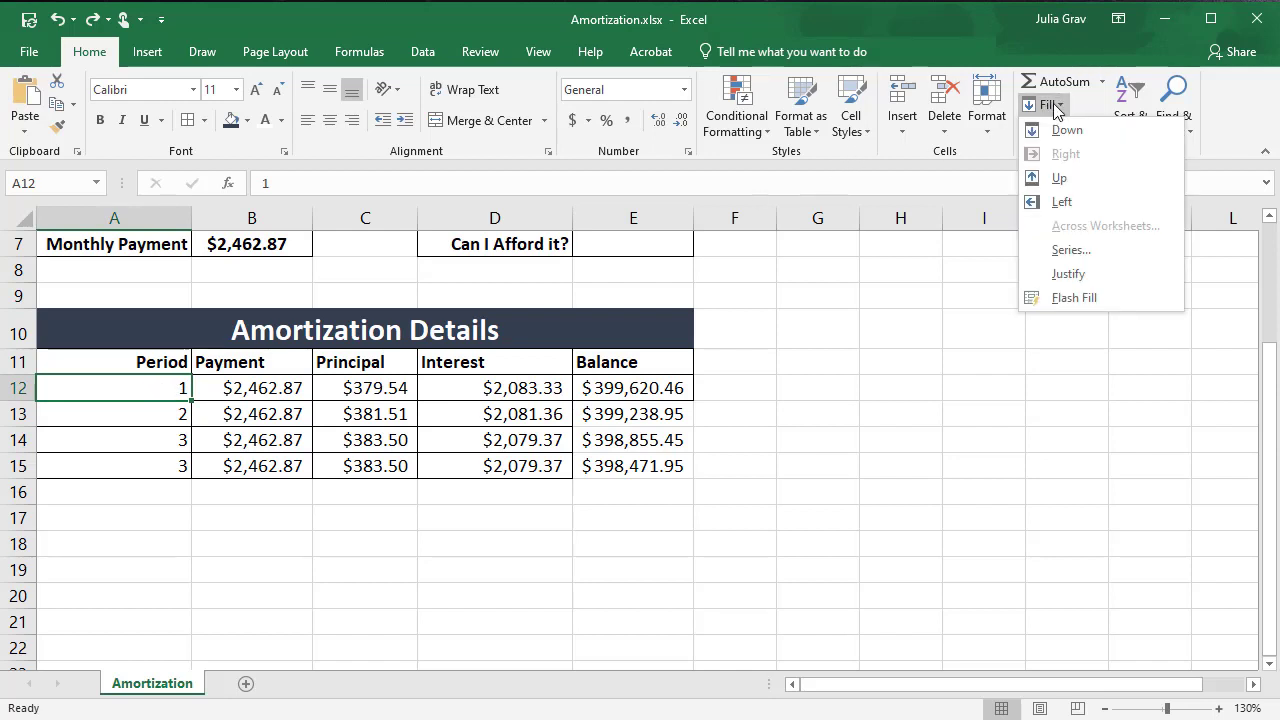
click(1071, 252)
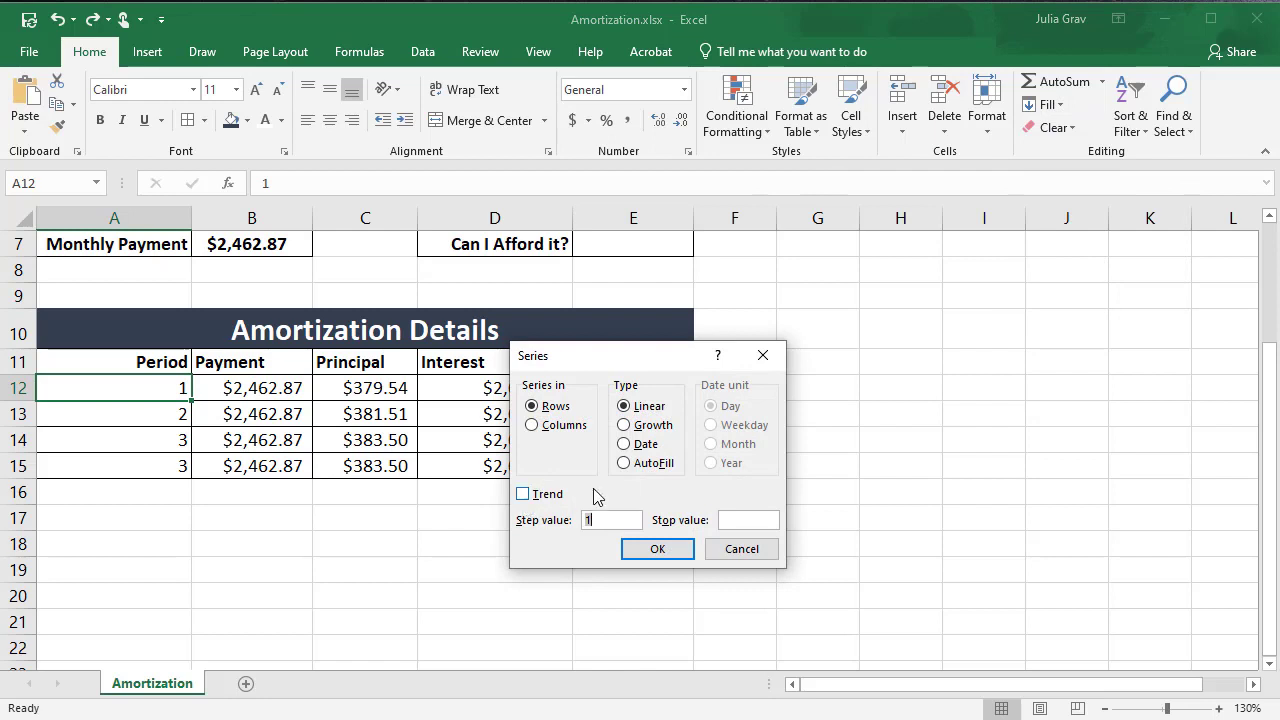
click(577, 433)
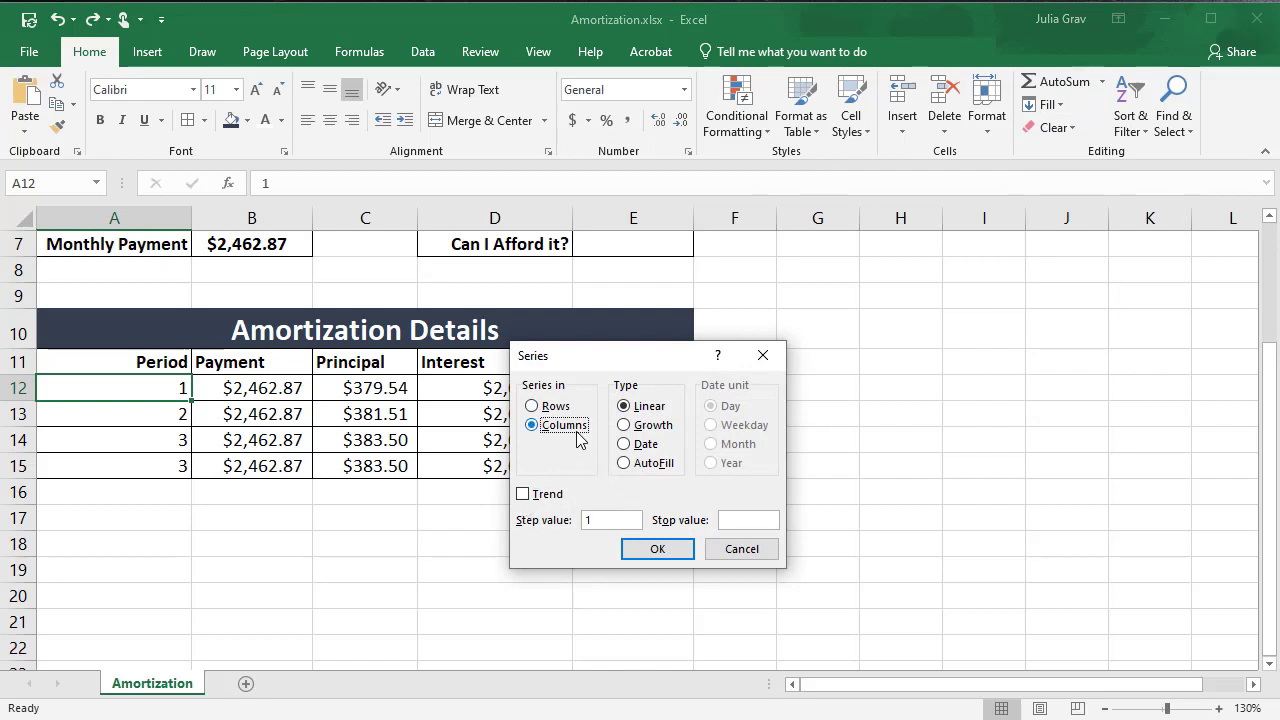
click(621, 518)
click(673, 552)
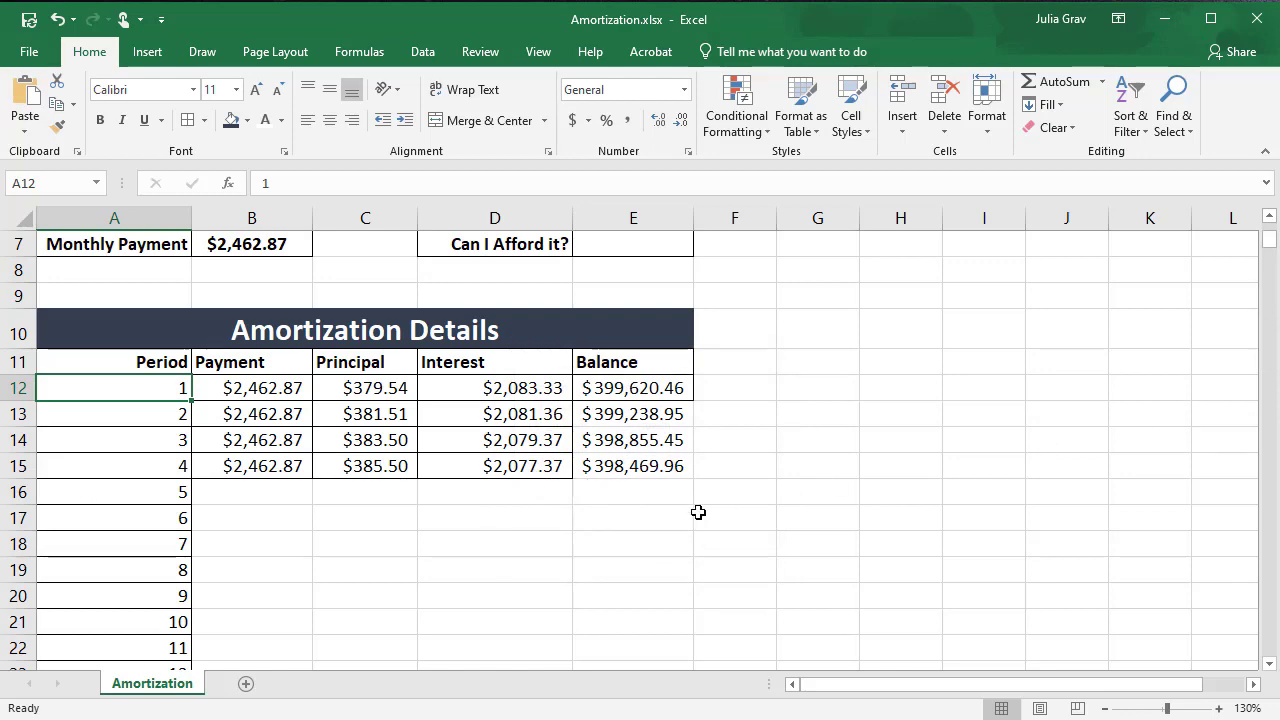
- Check the filled period numbers, then extend the Payment formula from B15 down to the last period in row 371
scroll(523, 540, down, 20)
scroll(519, 545, down, 20)
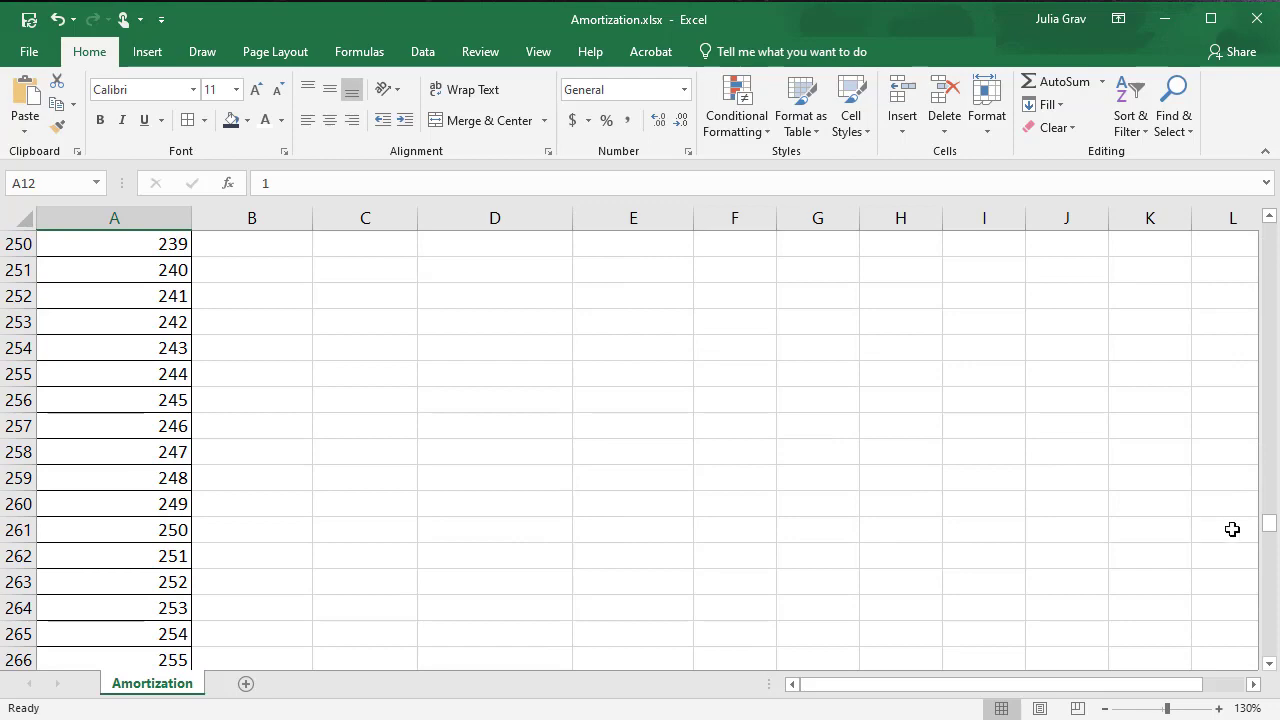
drag(1270, 527, 1272, 238)
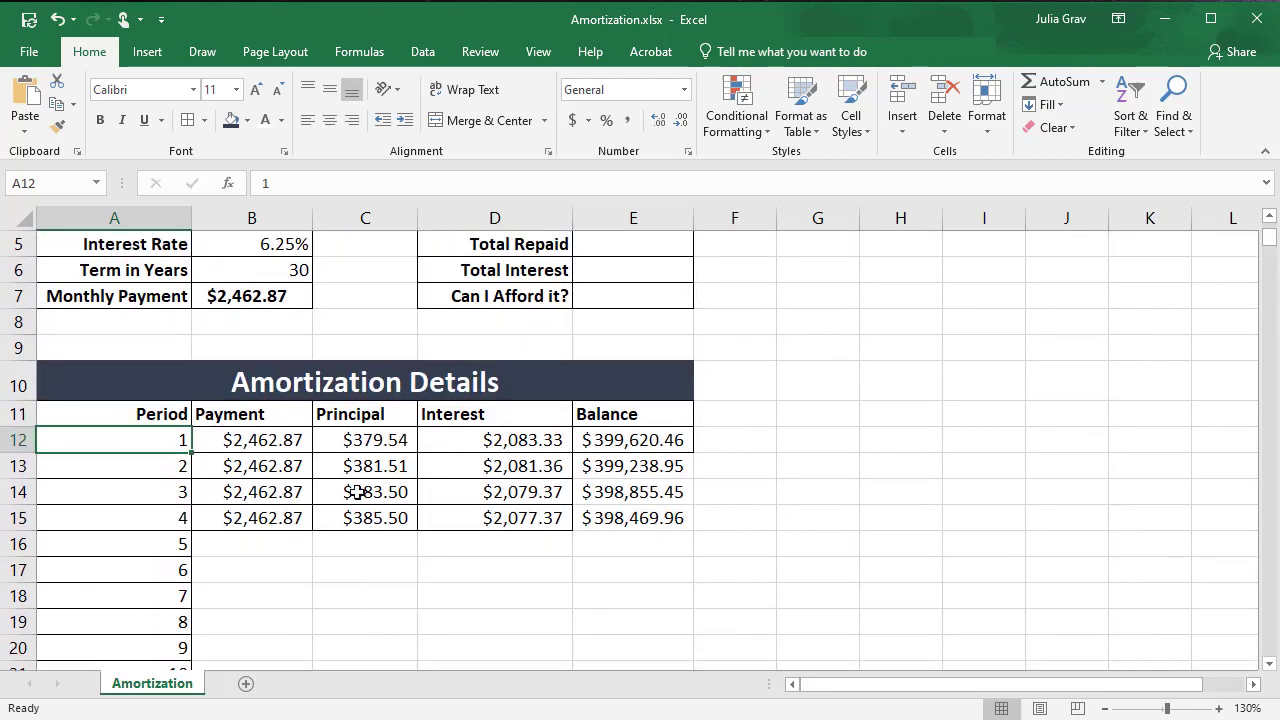
click(288, 522)
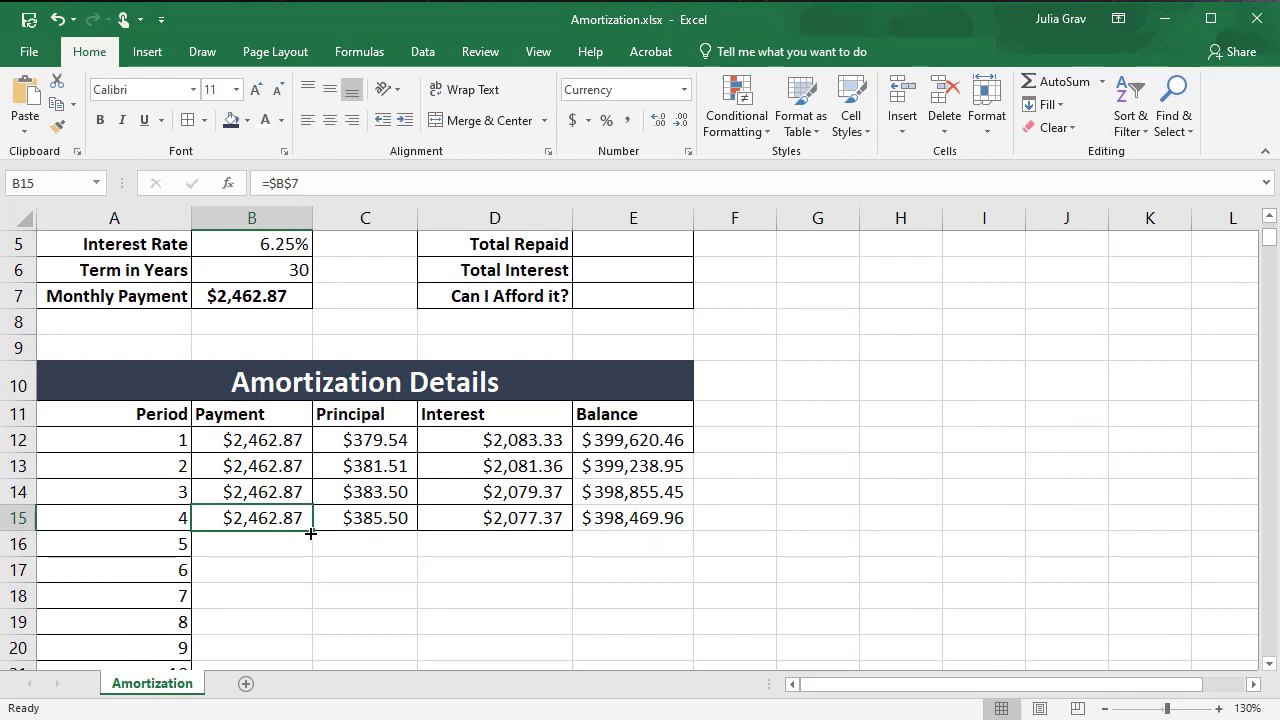
double_click(311, 534)
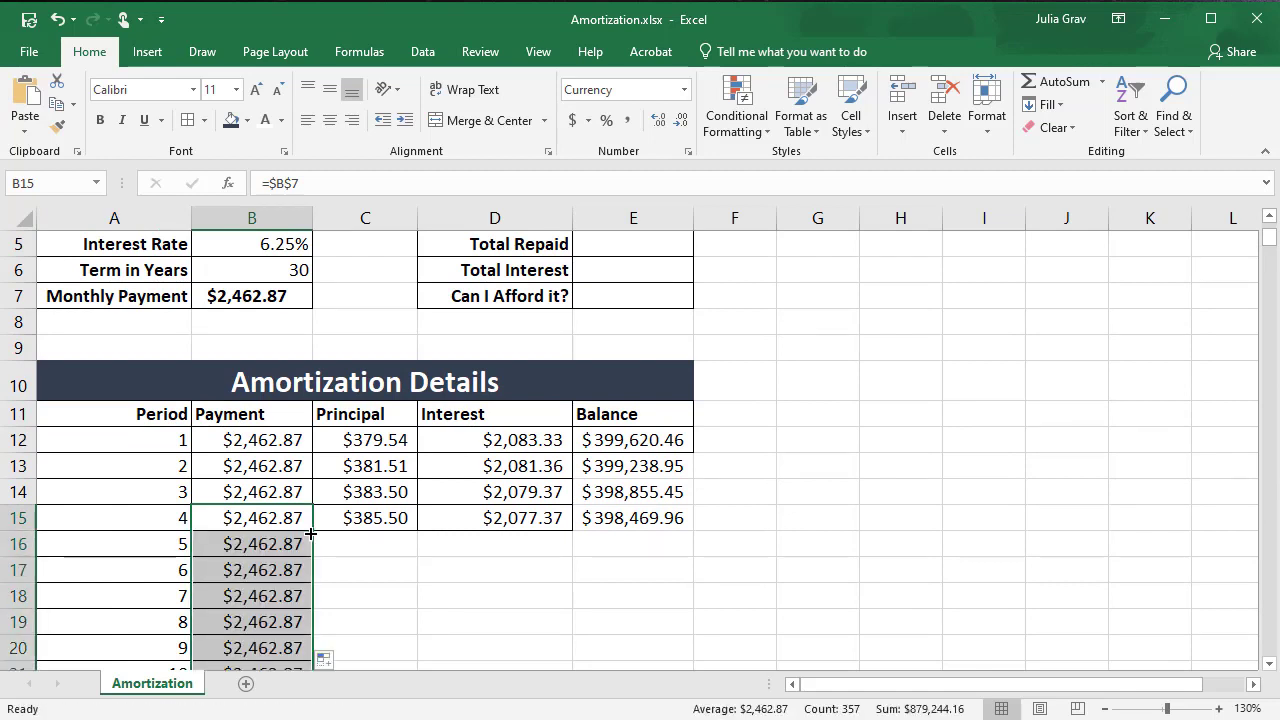
- Examine the filled Payment column down the table and return to the first periods
key(Page_Down)
key(Page_Down)
key(Page_Down)
key(Page_Down)
key(Page_Down)
key(Page_Down)
key(Page_Down)
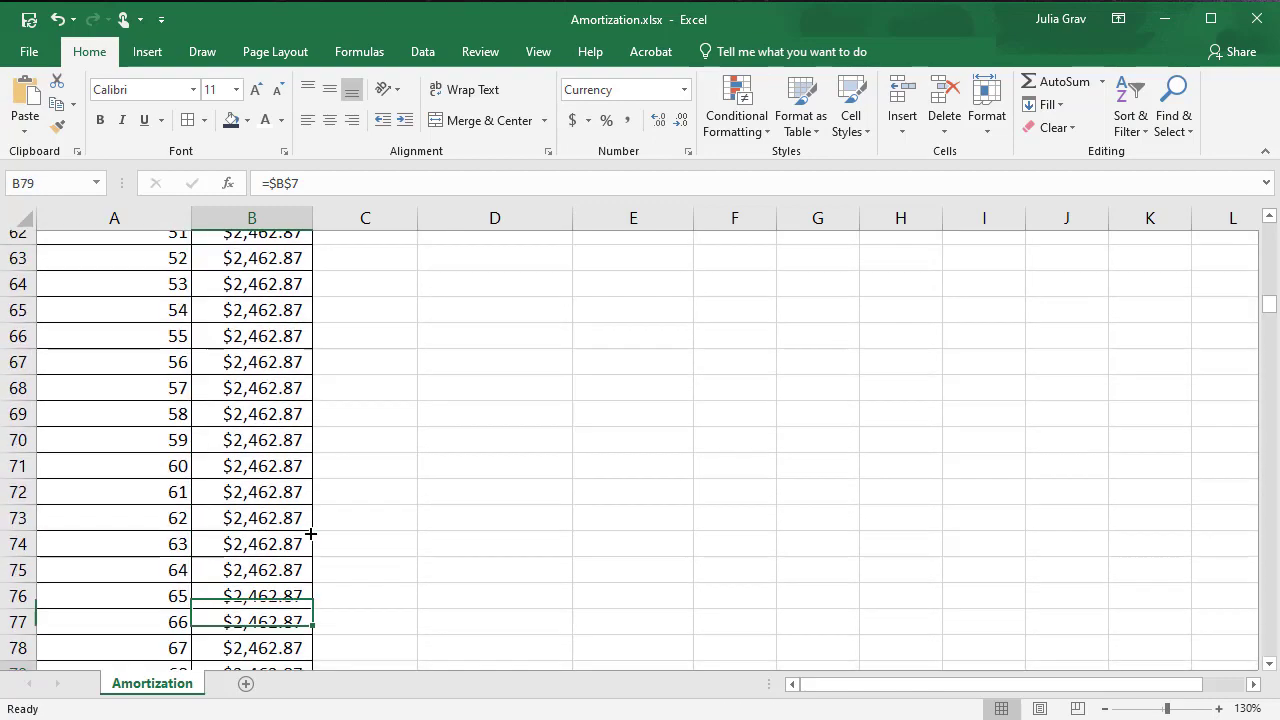
key(Page_Up)
key(Page_Up)
key(Page_Up)
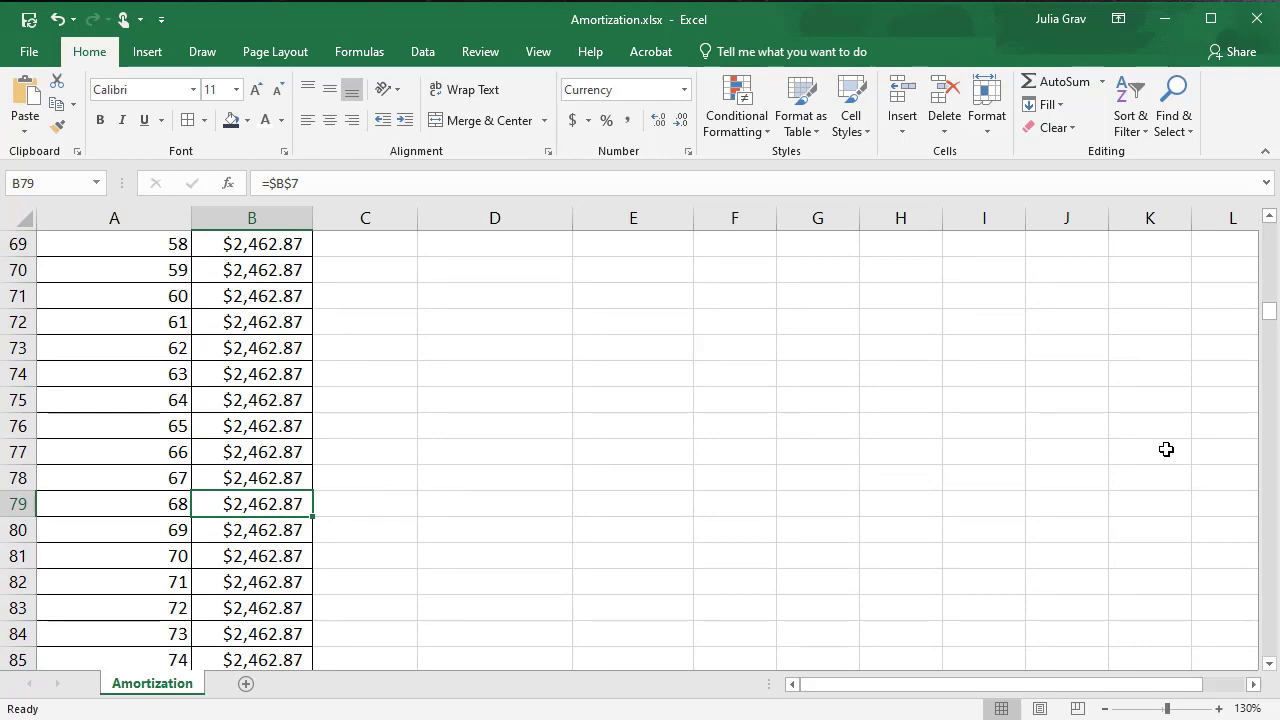
key(Page_Up)
key(Page_Up)
key(Page_Up)
key(Page_Up)
scroll(700, 460, up, 4)
scroll(426, 514, down, 2)
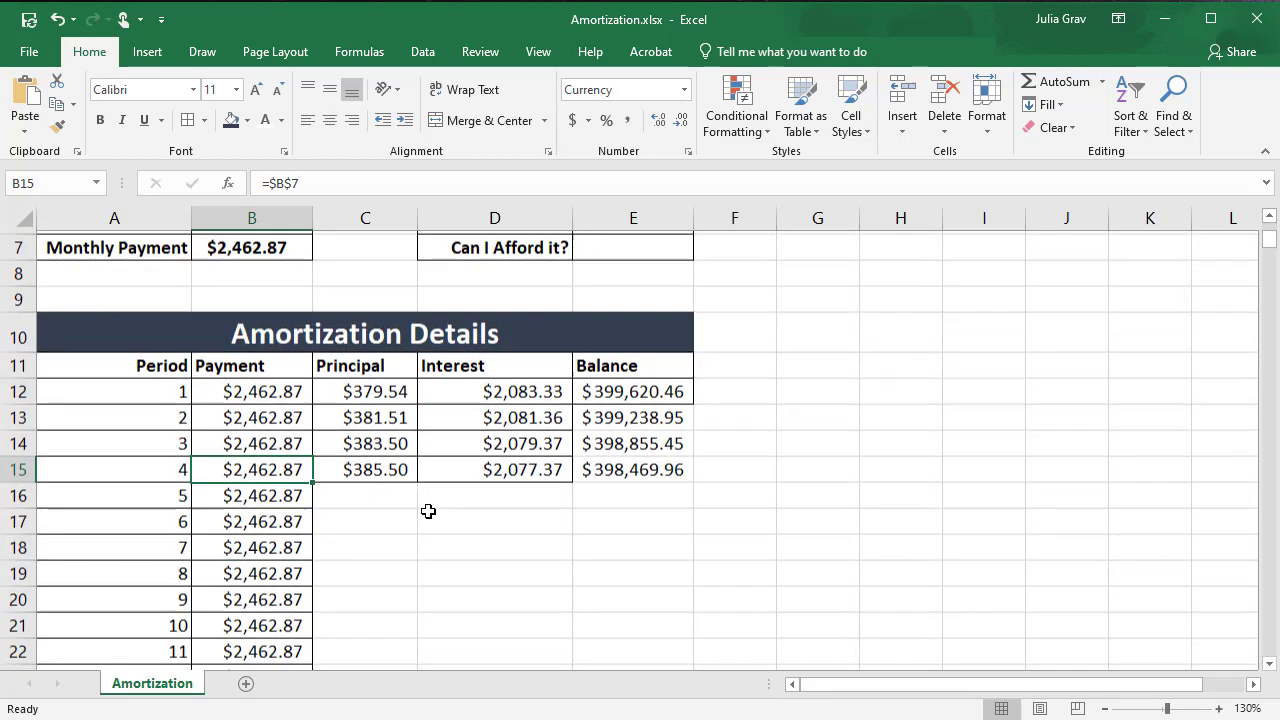
- Extend the Principal formula from C15 down to row 371 and check the filled values
click(397, 470)
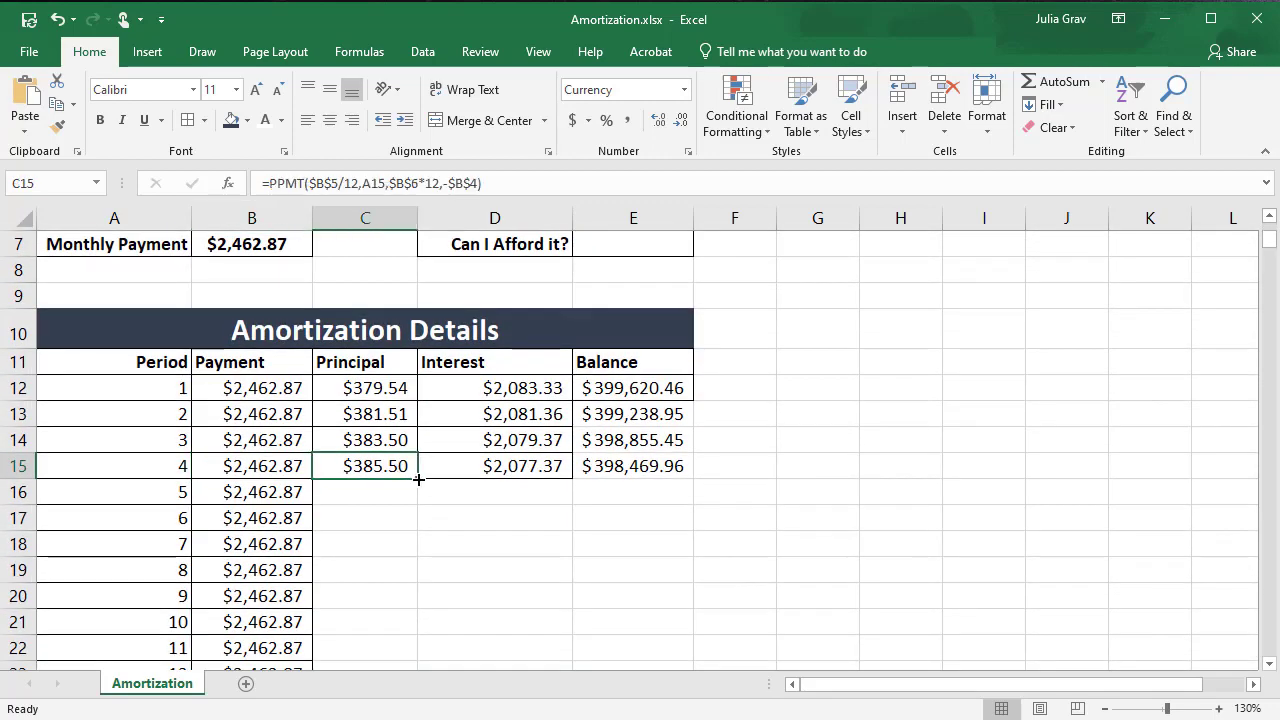
double_click(418, 479)
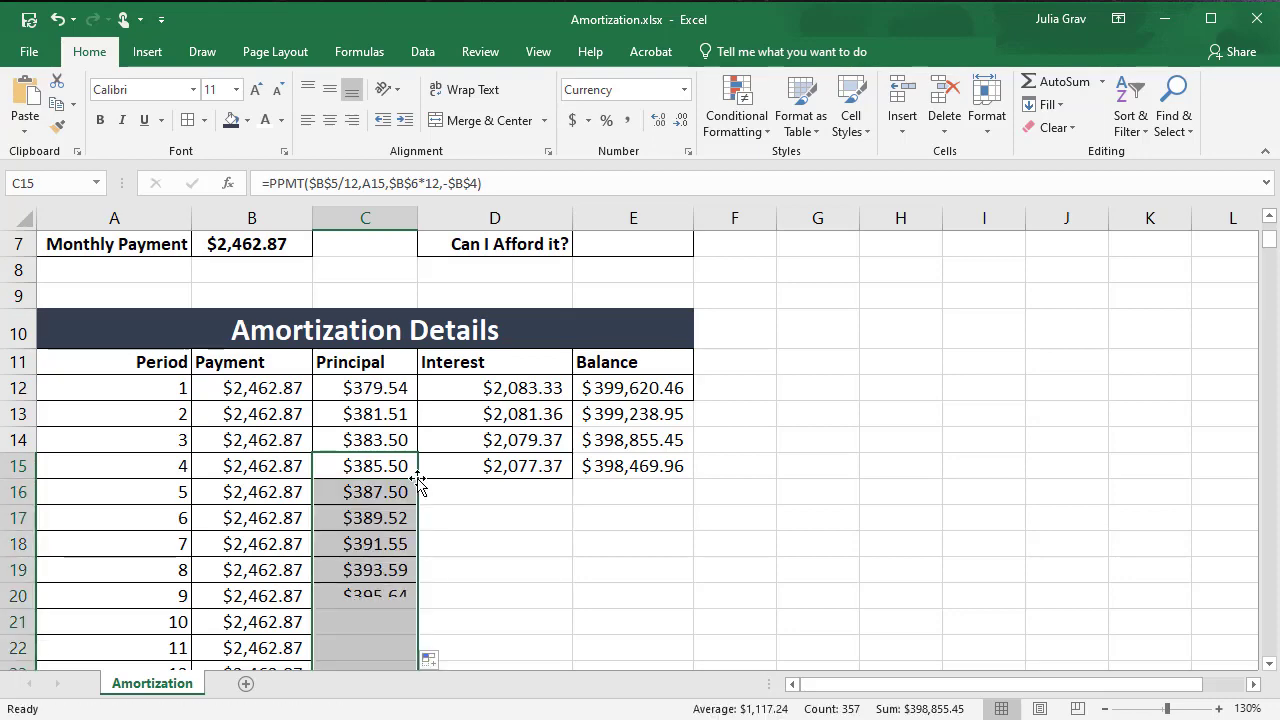
scroll(393, 515, down, 4)
scroll(395, 516, down, 20)
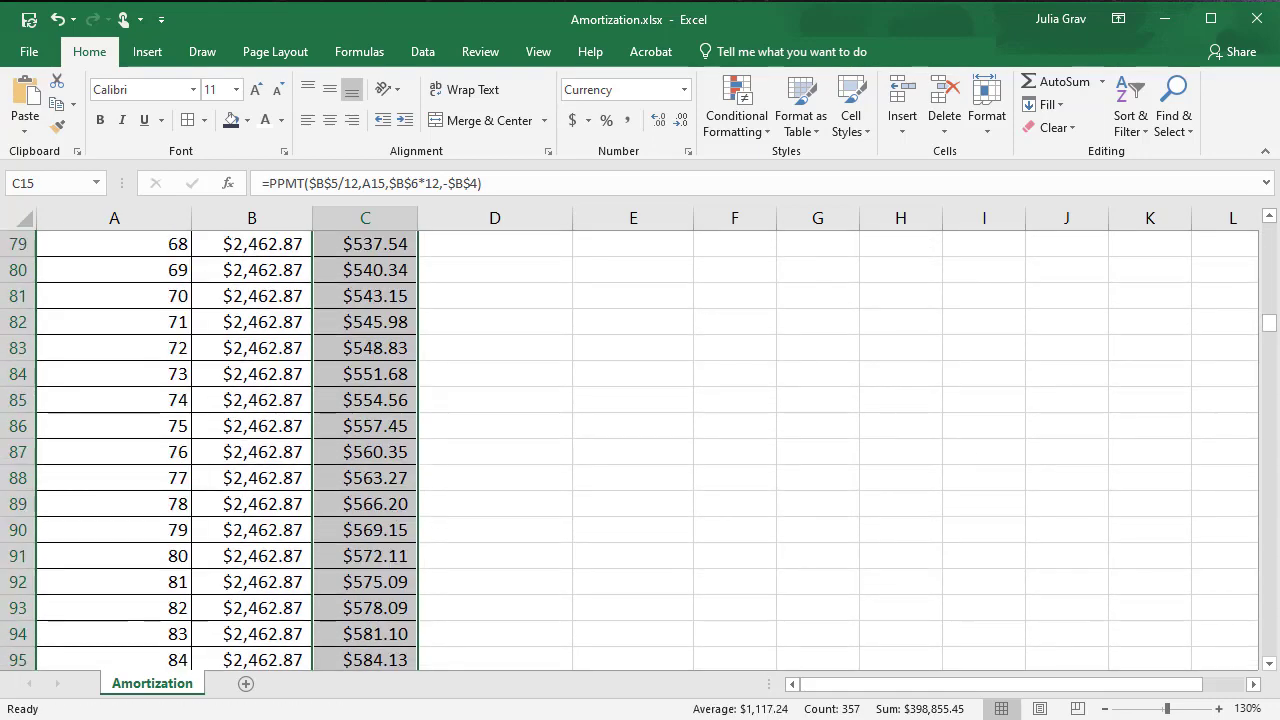
- Extend the Interest formula from D15 down to the last period in row 371
drag(1269, 326, 1270, 236)
click(520, 390)
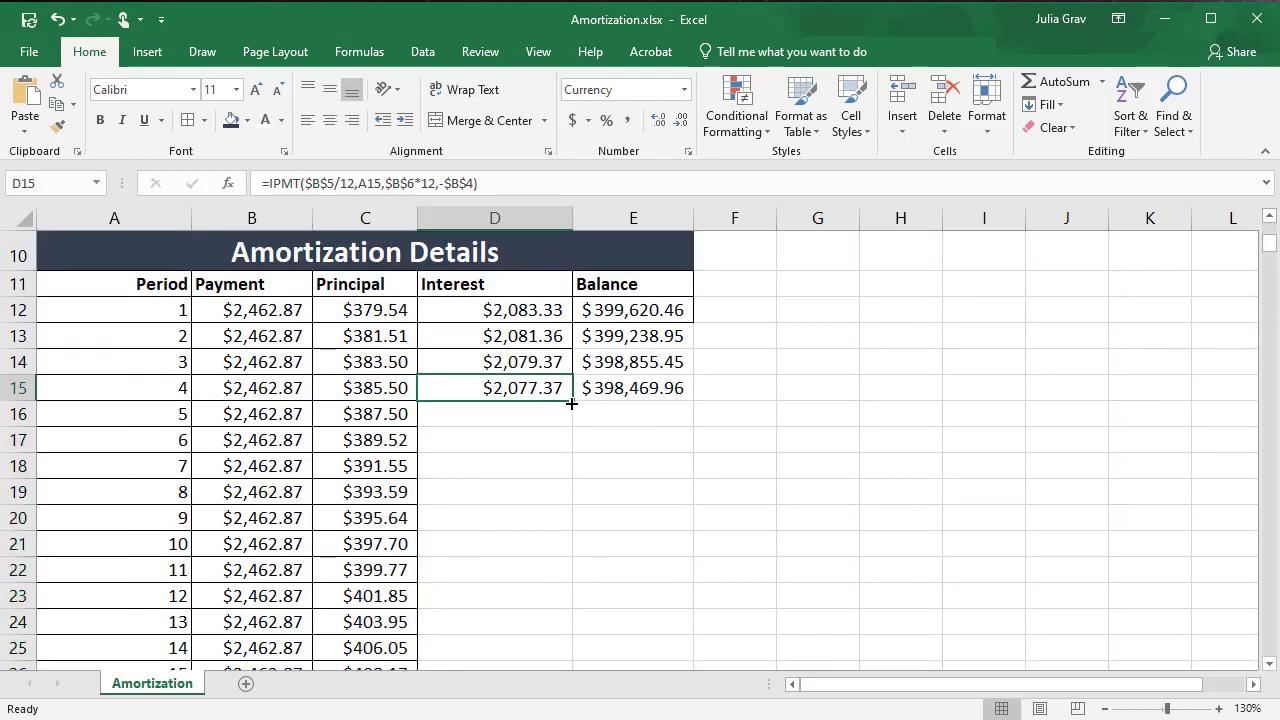
double_click(573, 400)
- Examine how the principal and interest amounts change from the first period through period 360
scroll(572, 405, down, 2)
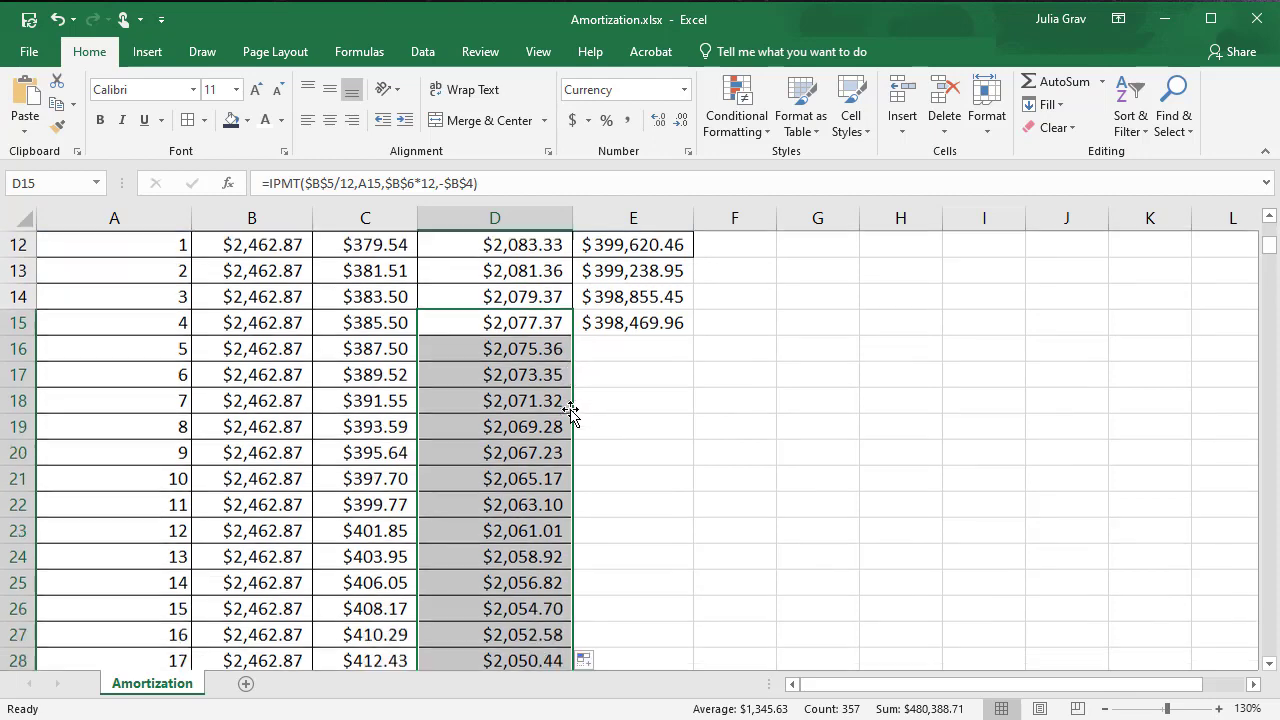
scroll(500, 474, up, 4)
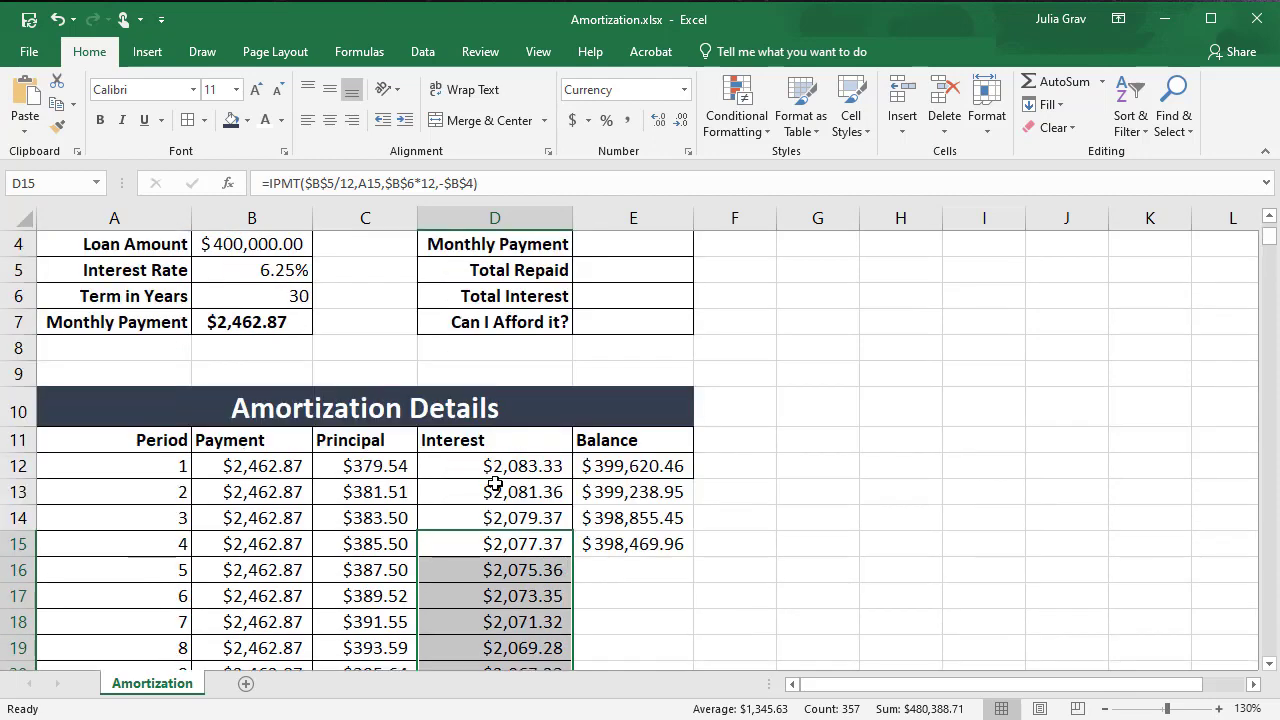
scroll(450, 495, down, 4)
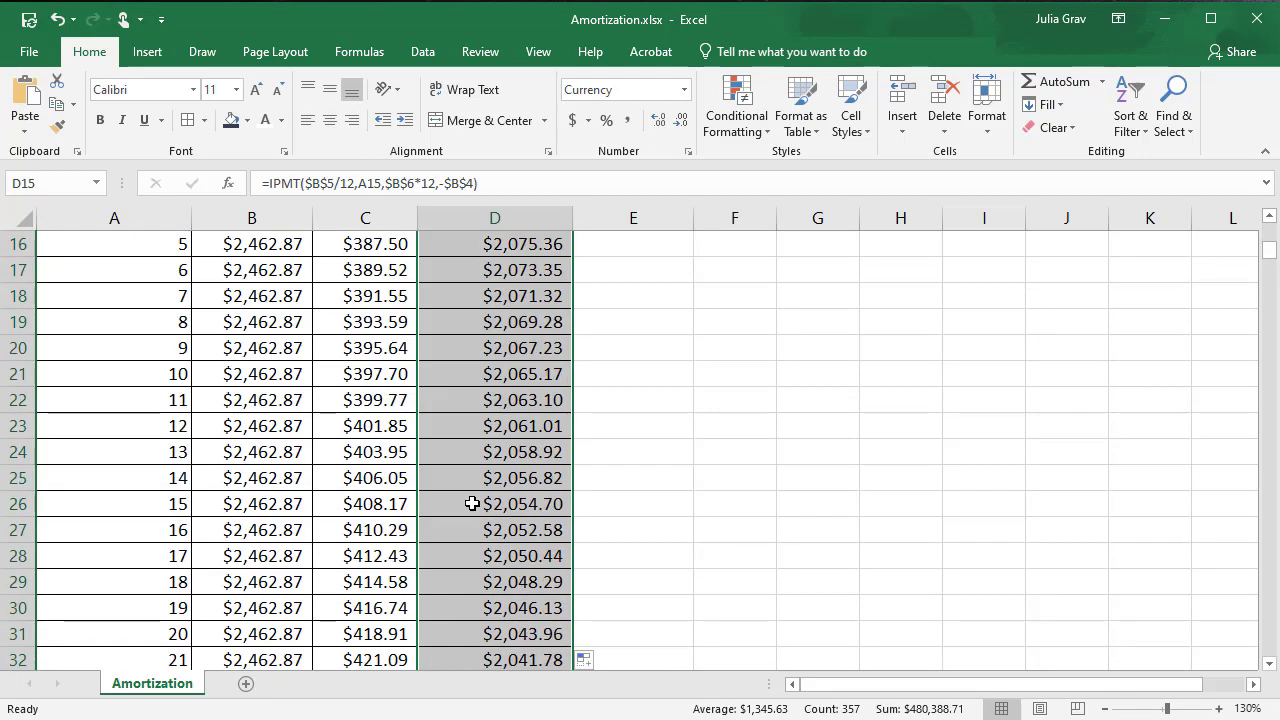
scroll(472, 503, down, 9)
key(Page_Down)
key(Page_Down)
key(Page_Down)
key(Page_Down)
key(Page_Down)
key(Page_Down)
key(Page_Down)
key(Page_Down)
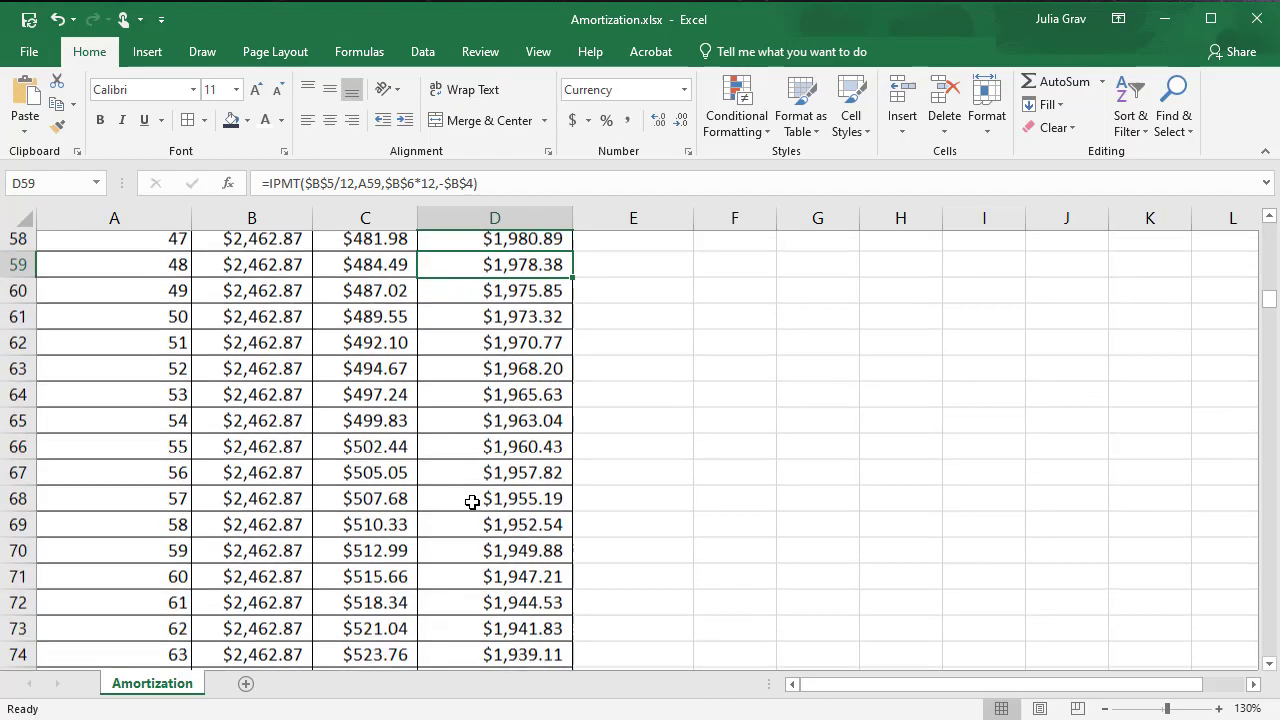
key(Page_Down)
key(Page_Down)
key(Page_Down)
key(Page_Down)
key(Page_Down)
key(Page_Down)
key(Page_Down)
key(Page_Down)
key(Page_Down)
key(Page_Down)
key(Page_Down)
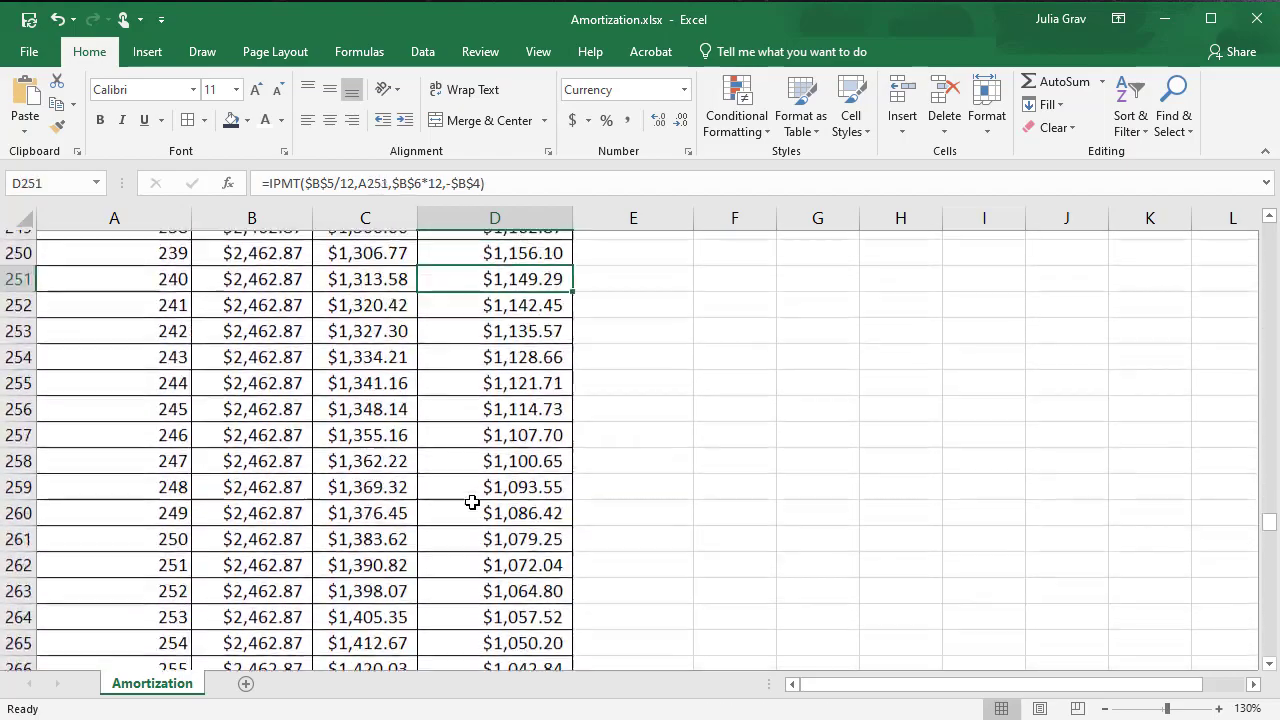
key(Page_Down)
key(Page_Down)
scroll(473, 503, up, 6)
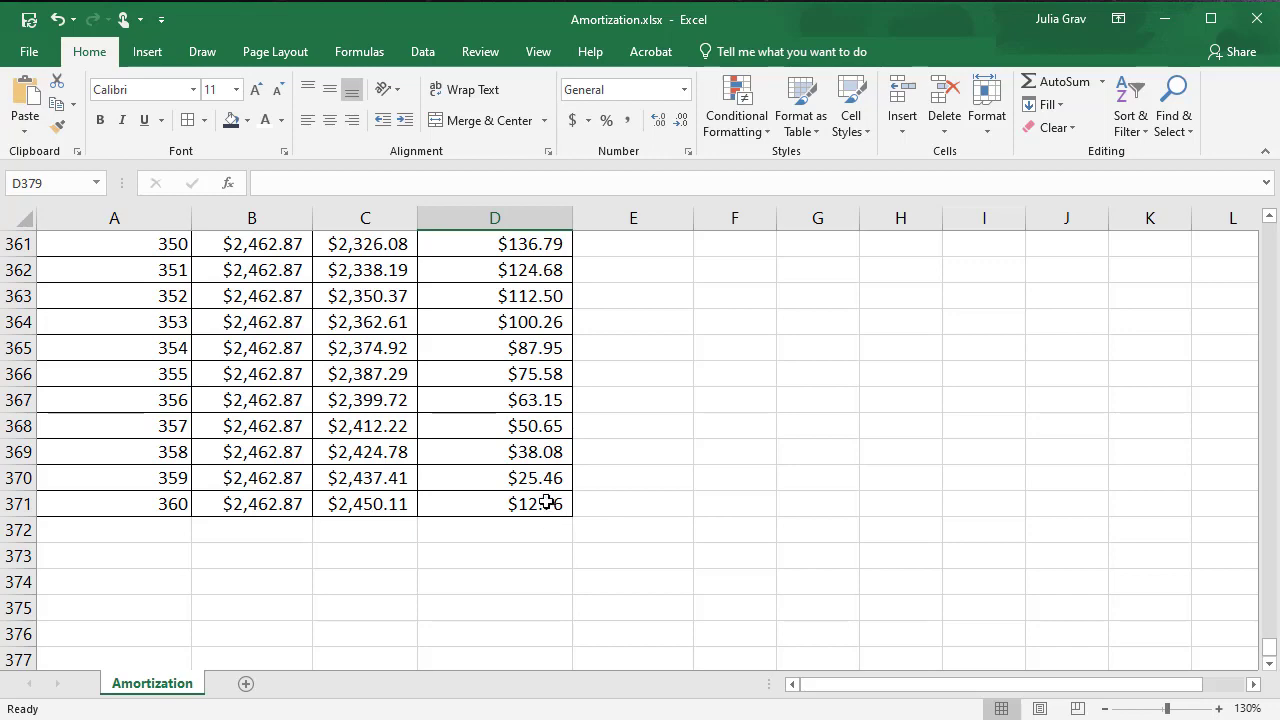
- Extend the Balance formula from E15 down to row 371 and check the balance at the final period
drag(1269, 648, 1268, 242)
click(655, 437)
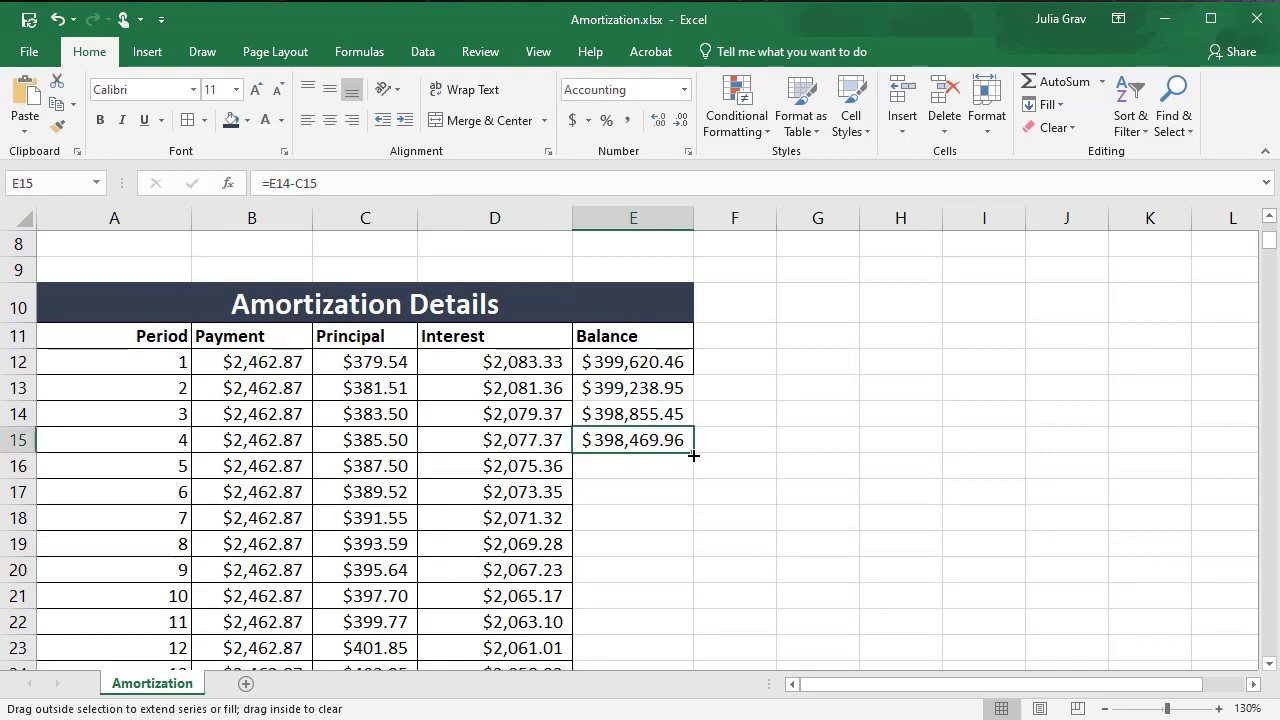
double_click(692, 453)
drag(1269, 245, 1271, 652)
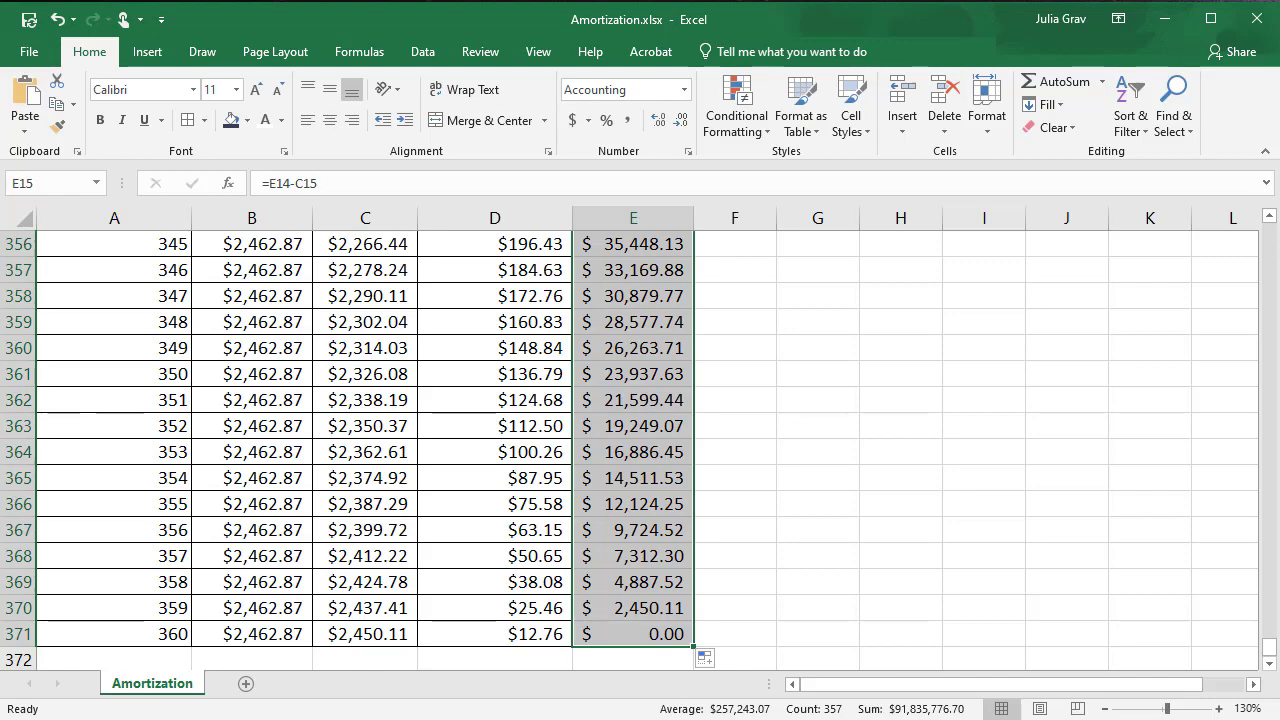
scroll(963, 526, up, 19)
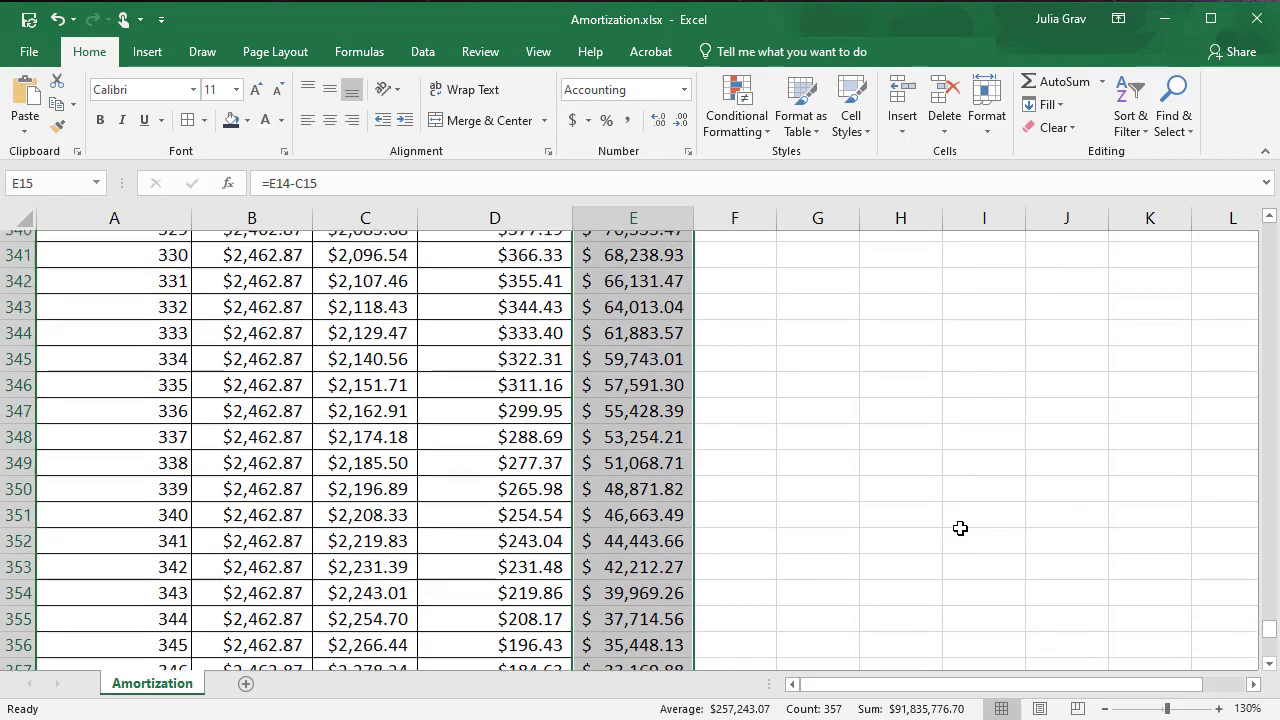